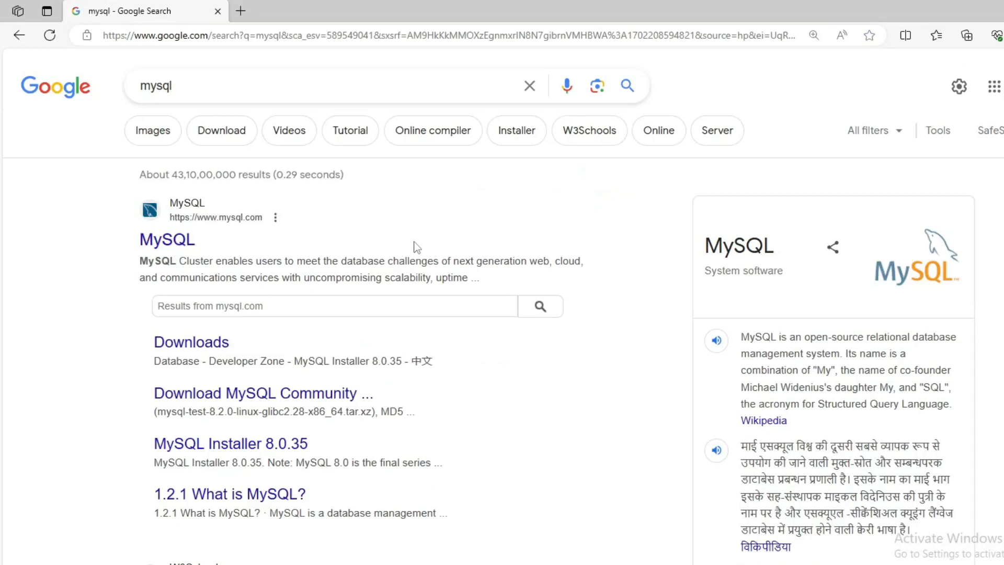
# - Open the official MySQL website (mysql.com) from the Google results for 'mysql'
pyautogui.click(168, 245)
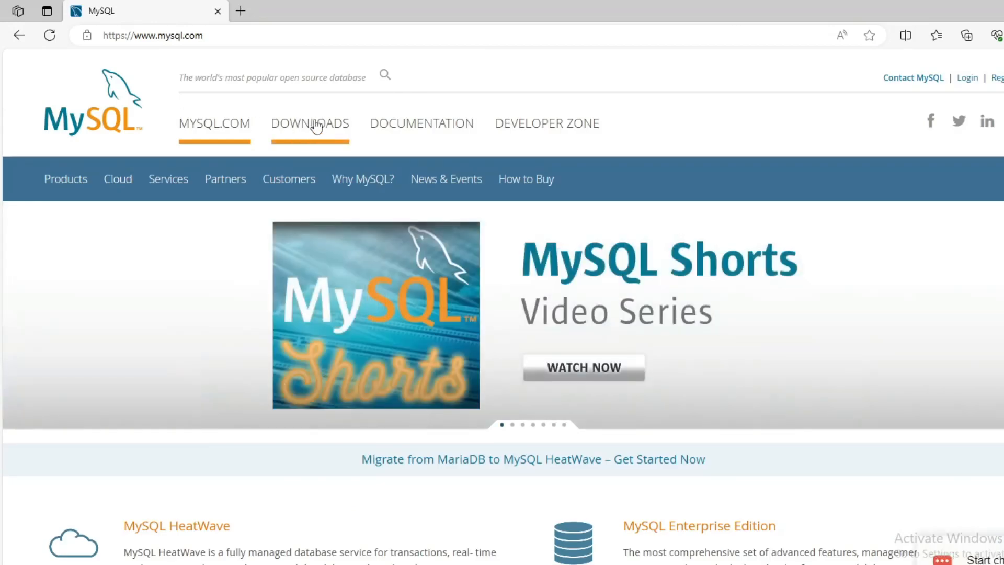
# - Go from the mysql.com Downloads page to MySQL Community (GPL) Downloads and zoom in
pyautogui.click(315, 128)
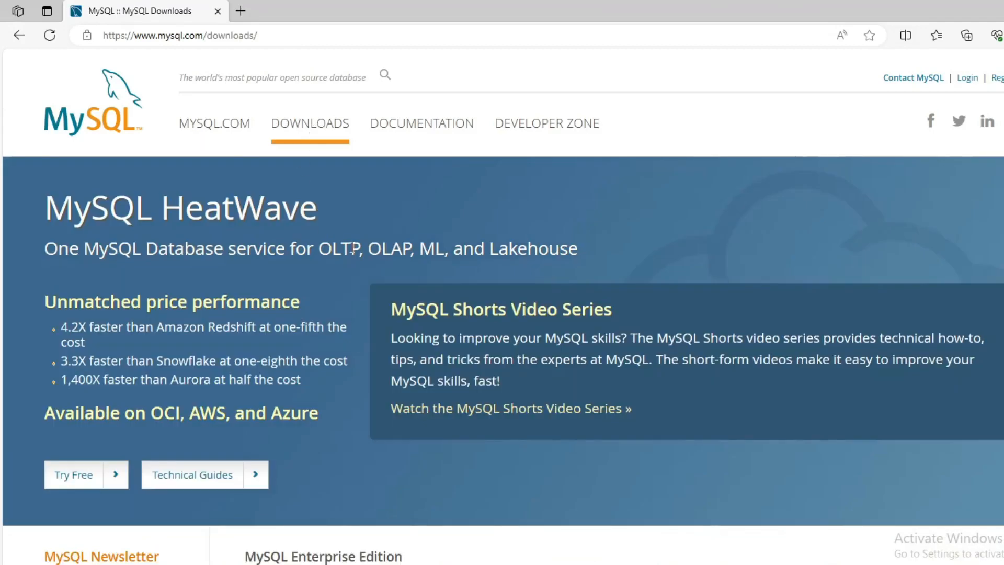
pyautogui.scroll(-6, 351, 250)
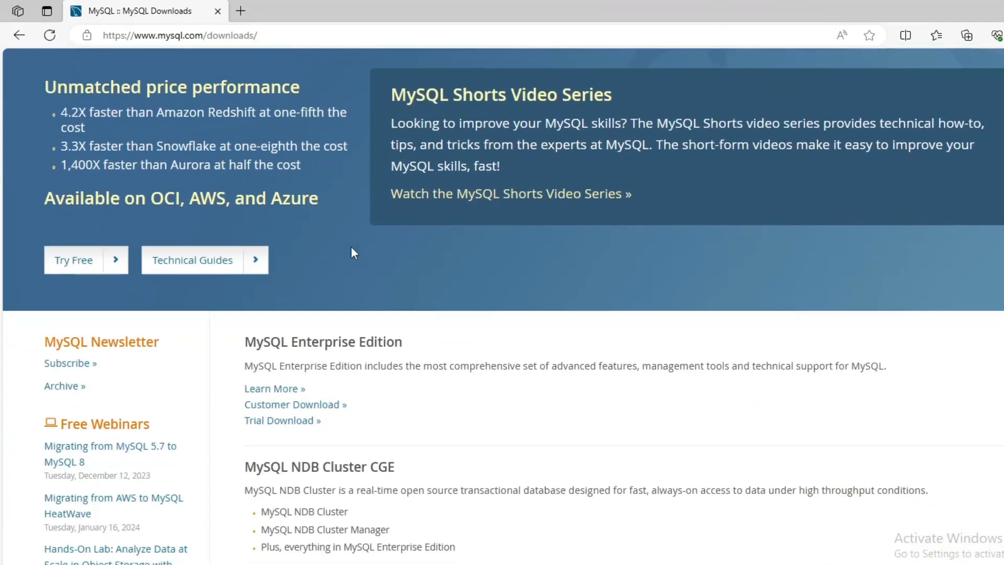
pyautogui.scroll(-4, 352, 251)
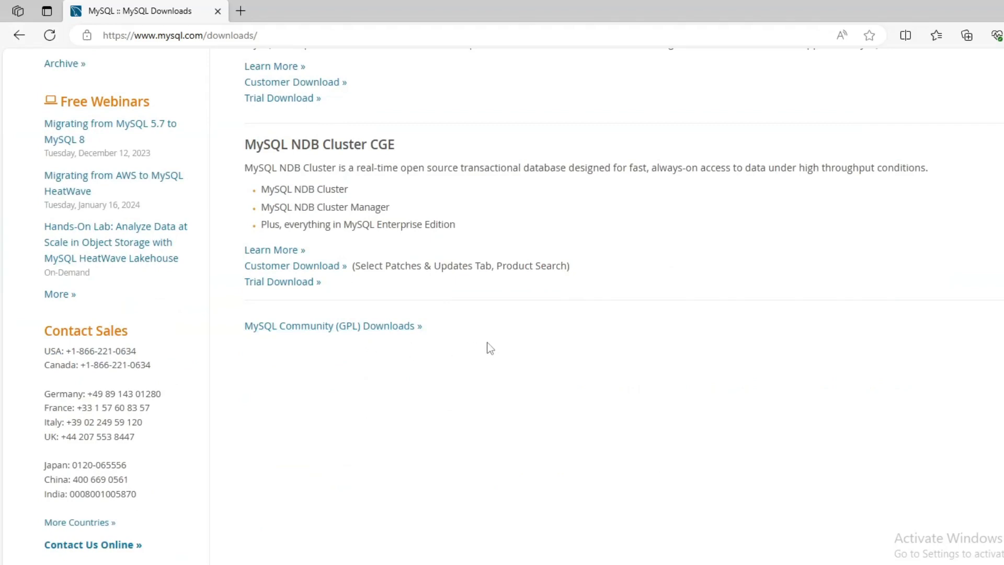
pyautogui.click(382, 327)
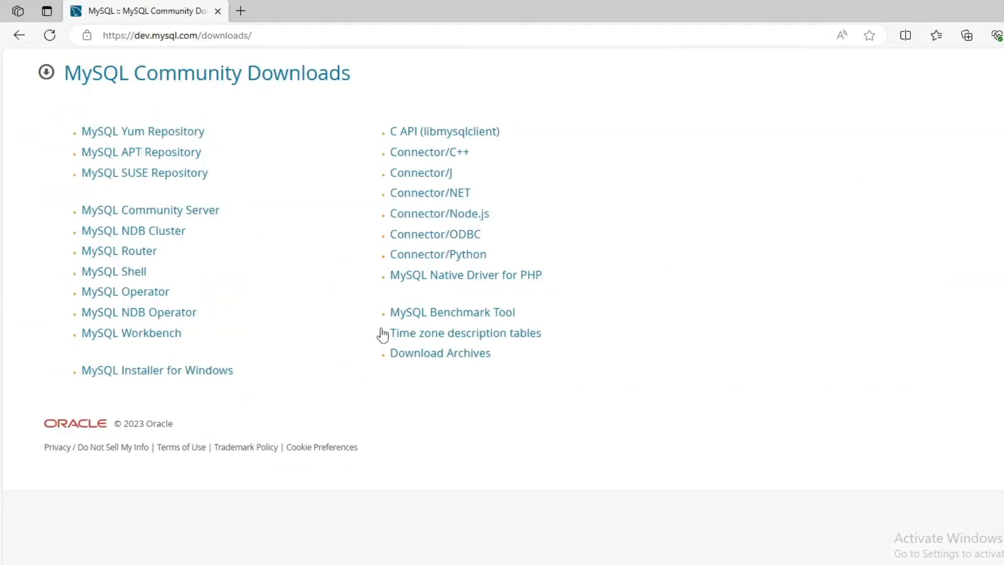
pyautogui.hotkey('ctrl', '+')
pyautogui.hotkey('ctrl', '+')
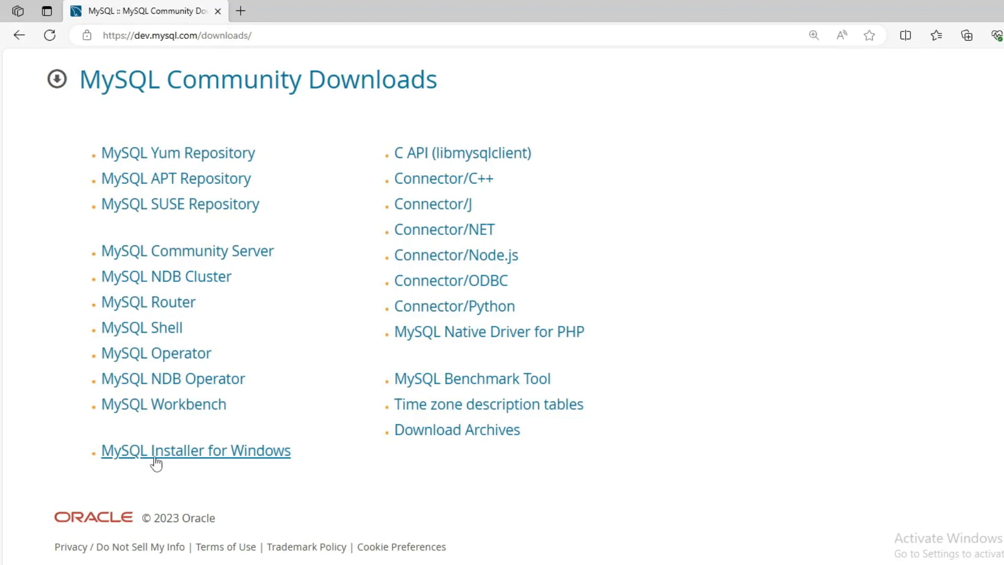
# - Download the 288.6M MySQL Installer for Windows 8.0.35 MSI without signing in
pyautogui.click(190, 454)
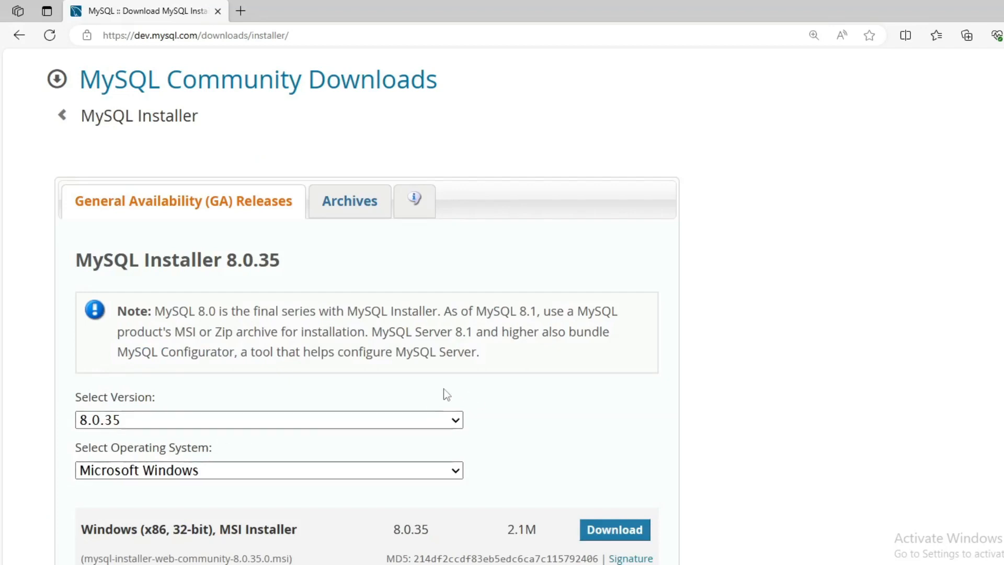
pyautogui.scroll(-2, 511, 334)
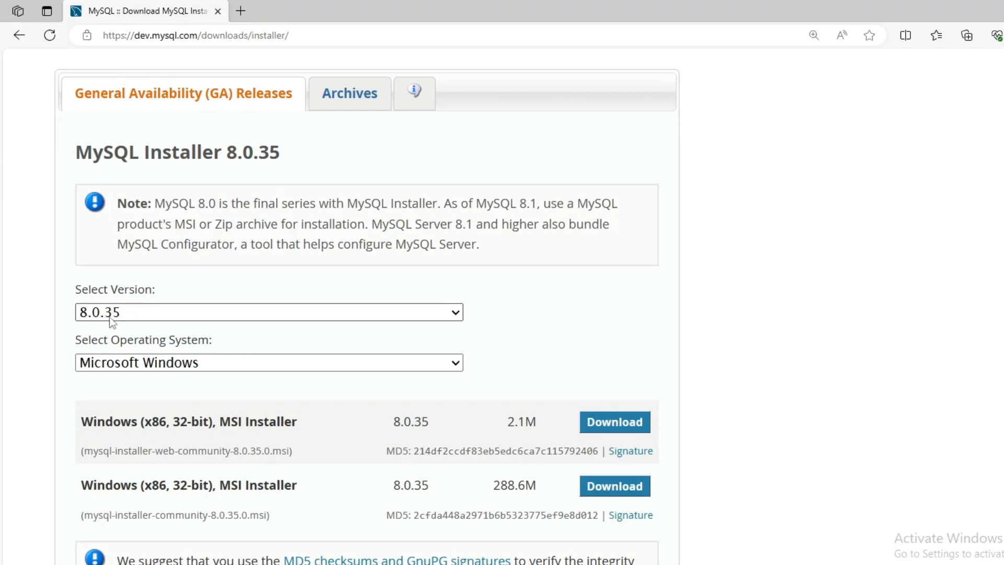
pyautogui.scroll(-2, 522, 373)
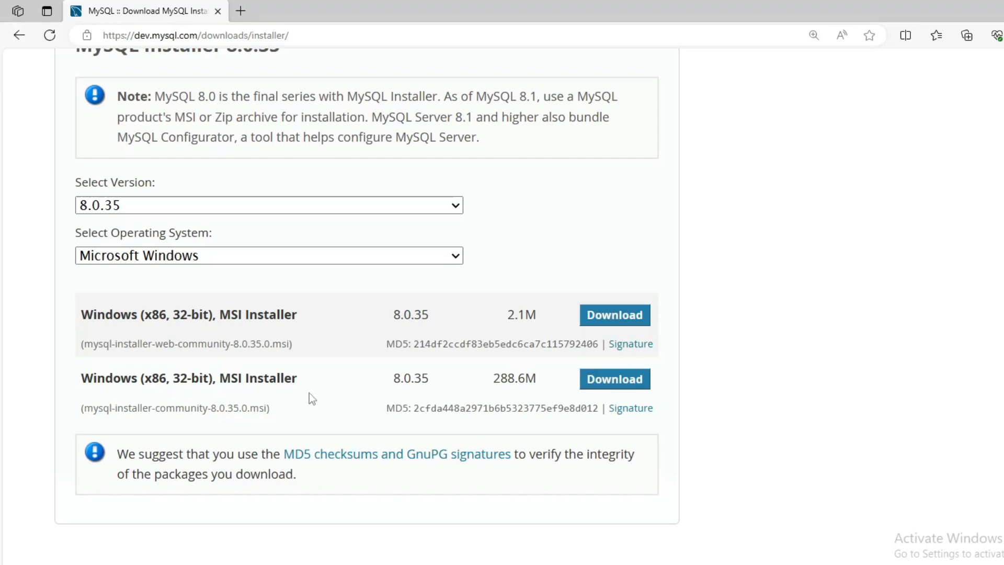
pyautogui.click(621, 387)
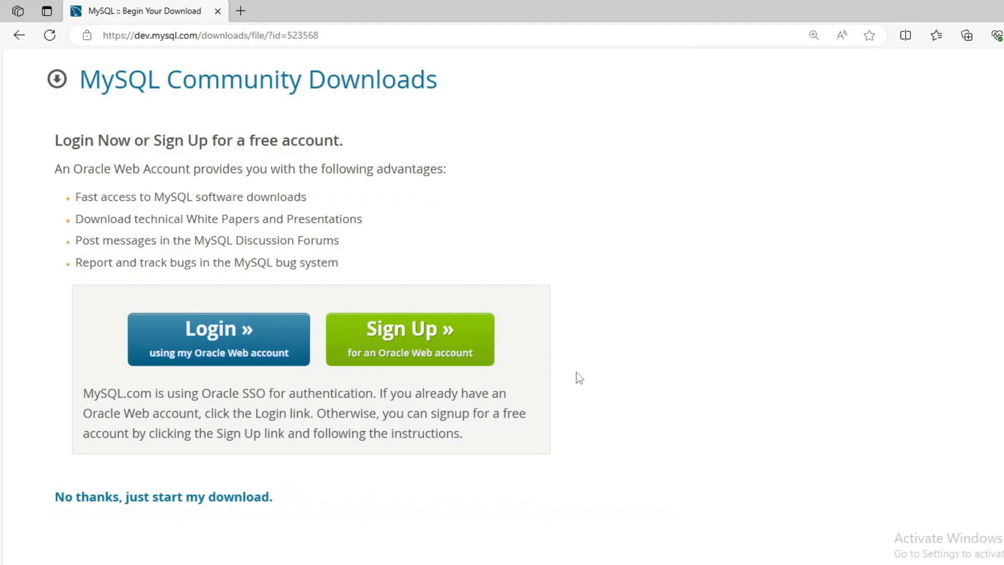
pyautogui.scroll(-2, 577, 372)
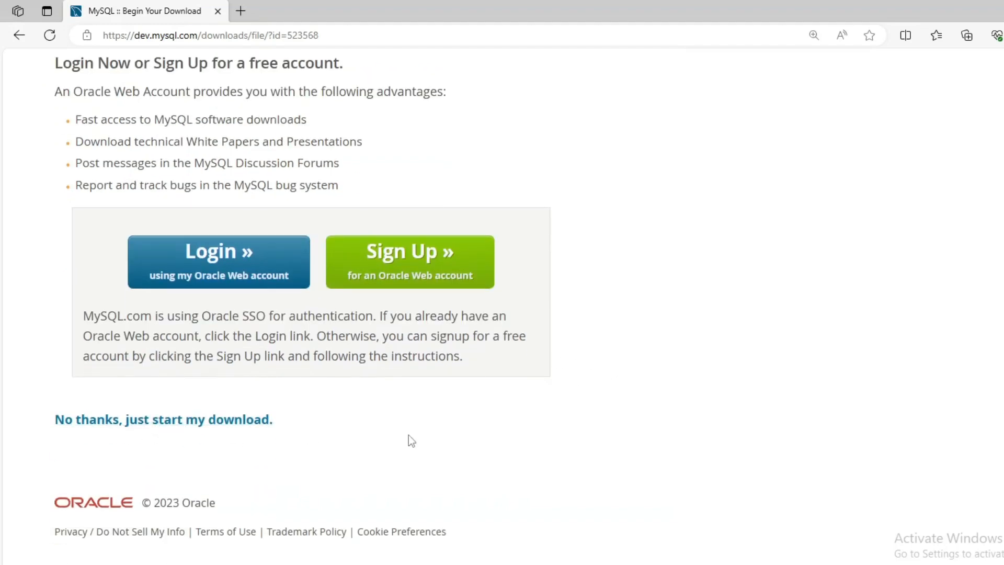
pyautogui.click(171, 426)
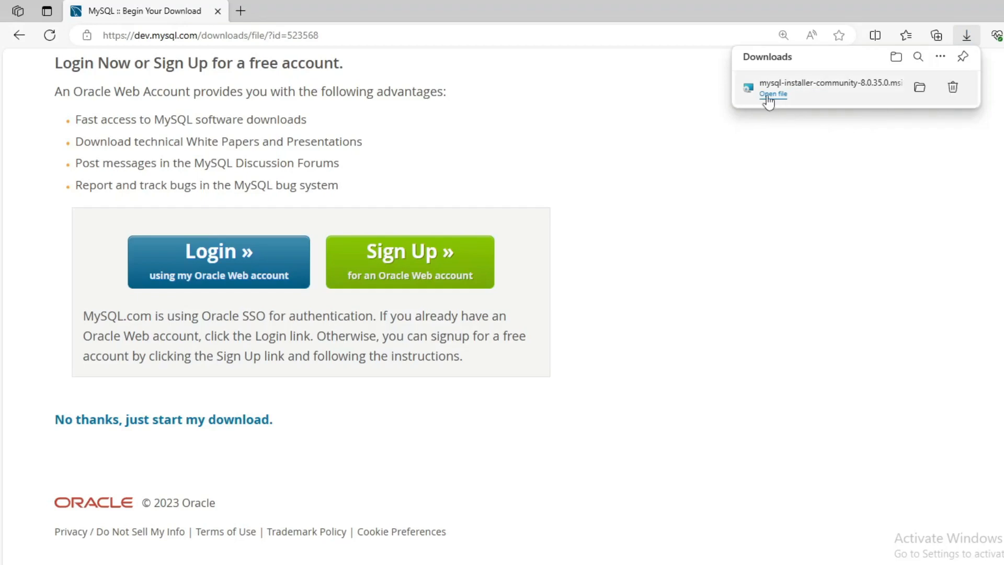
# - Show the downloaded mysql-installer-community-8.0.35.0 file in its Downloads folder
pyautogui.click(919, 87)
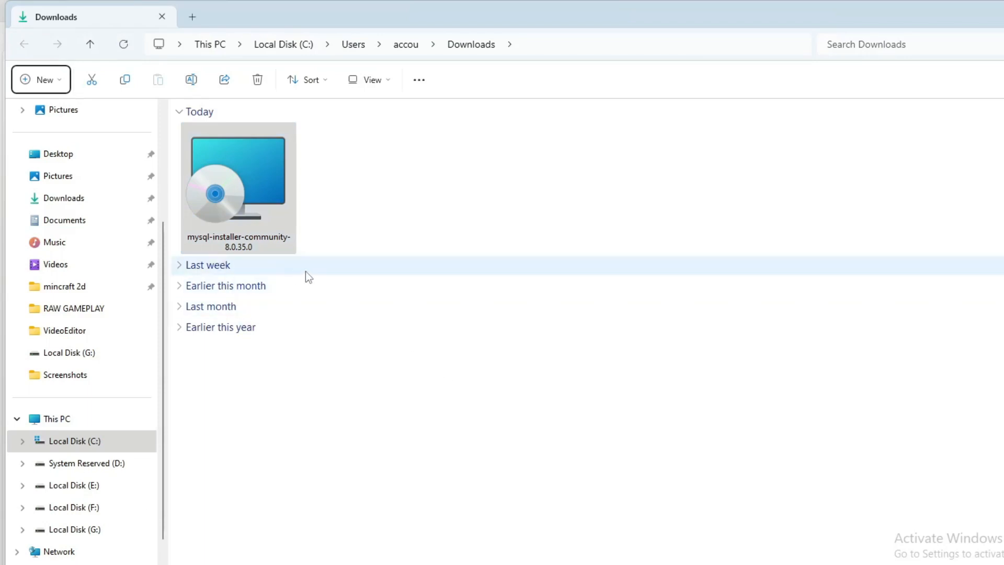
# - Run mysql-installer-community-8.0.35.0 from the Downloads folder to start MySQL Installer
pyautogui.doubleClick(241, 173)
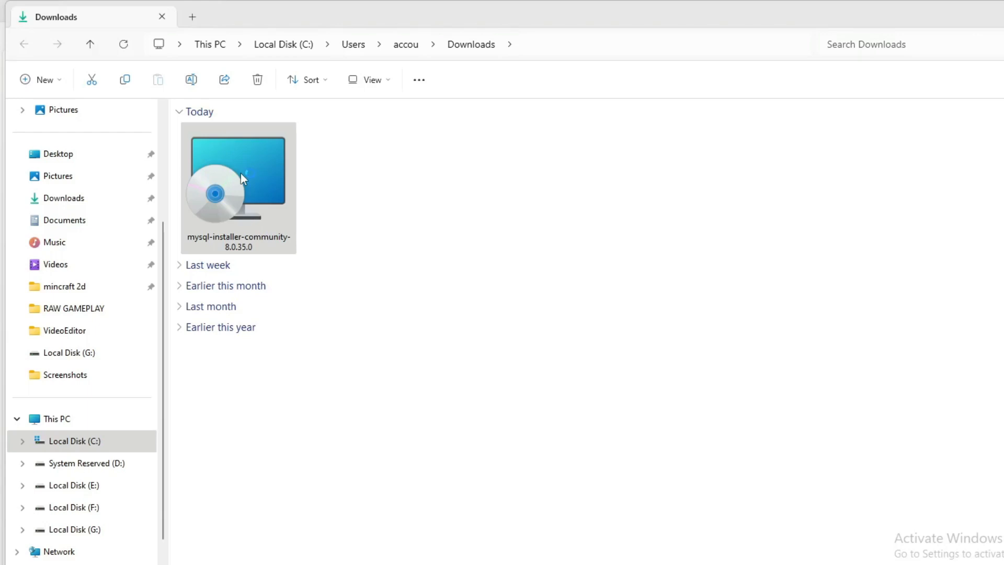
pyautogui.doubleClick(241, 174)
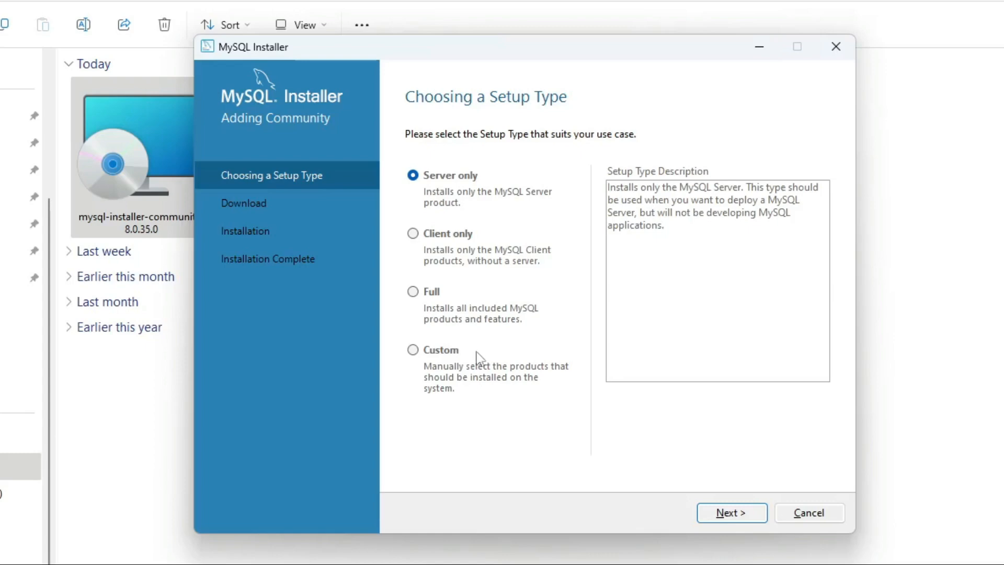
# - Choose the Custom setup type and add MySQL Server 8.0.35 - X64 to the install list
pyautogui.click(413, 350)
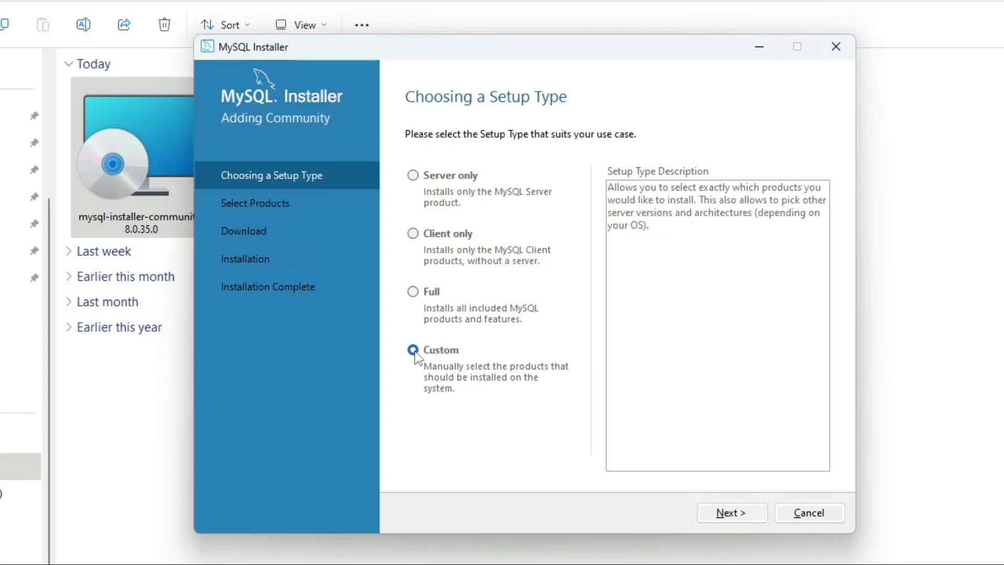
pyautogui.click(743, 518)
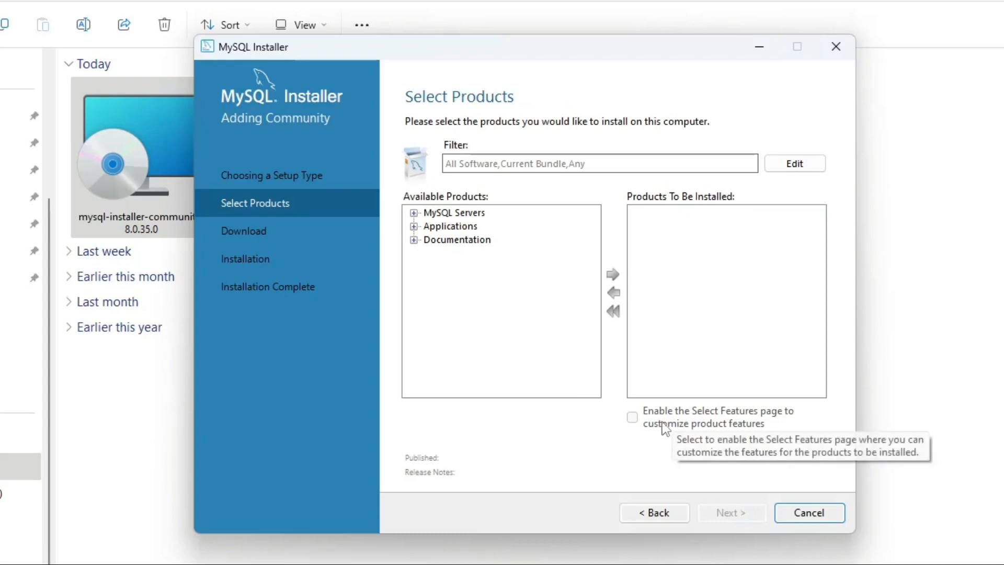
pyautogui.click(414, 214)
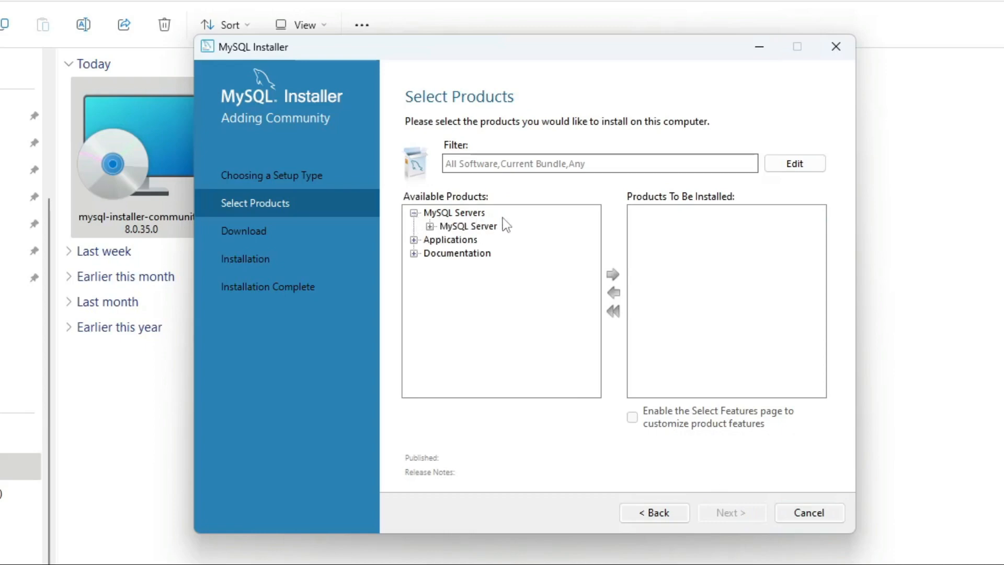
pyautogui.click(430, 227)
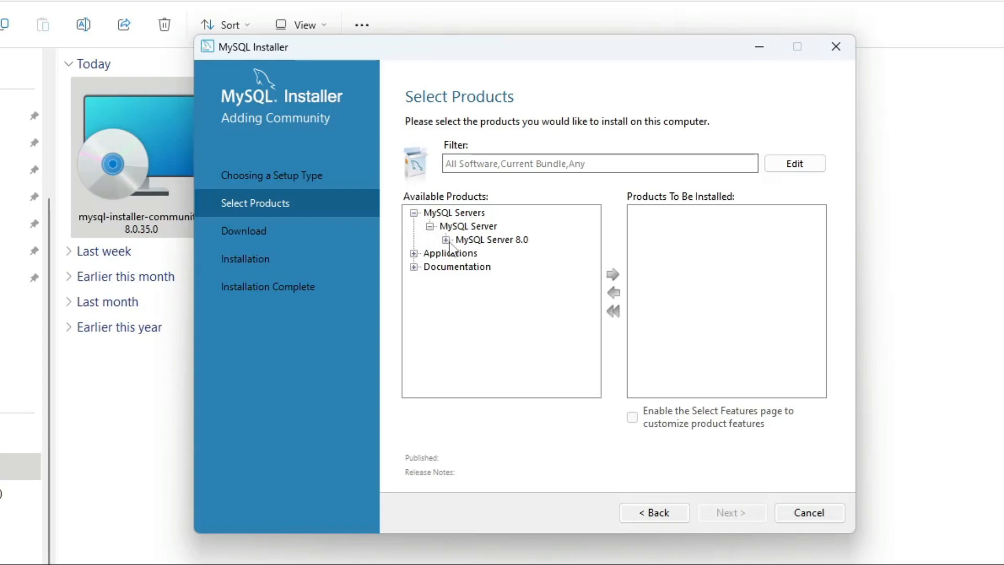
pyautogui.click(446, 240)
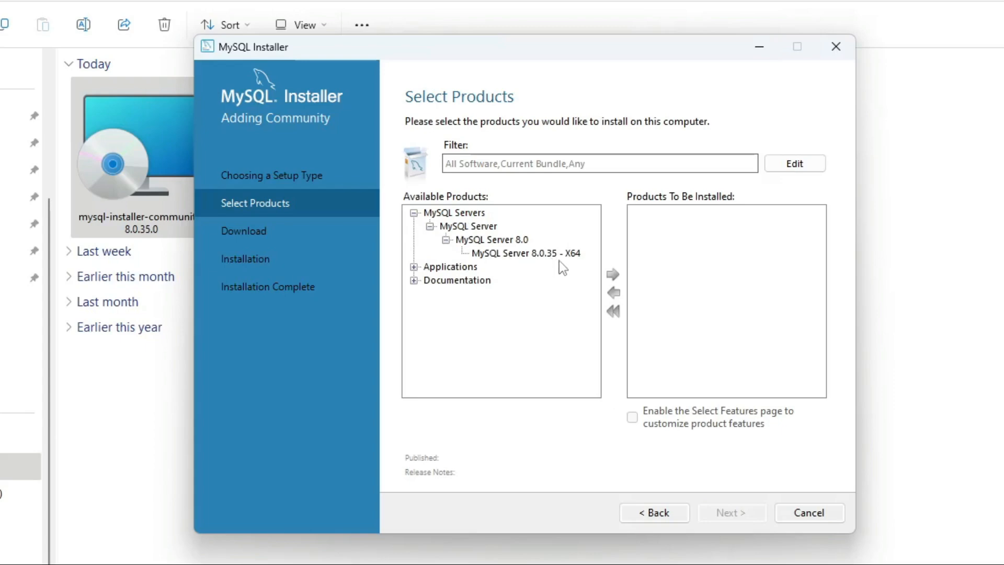
pyautogui.click(539, 257)
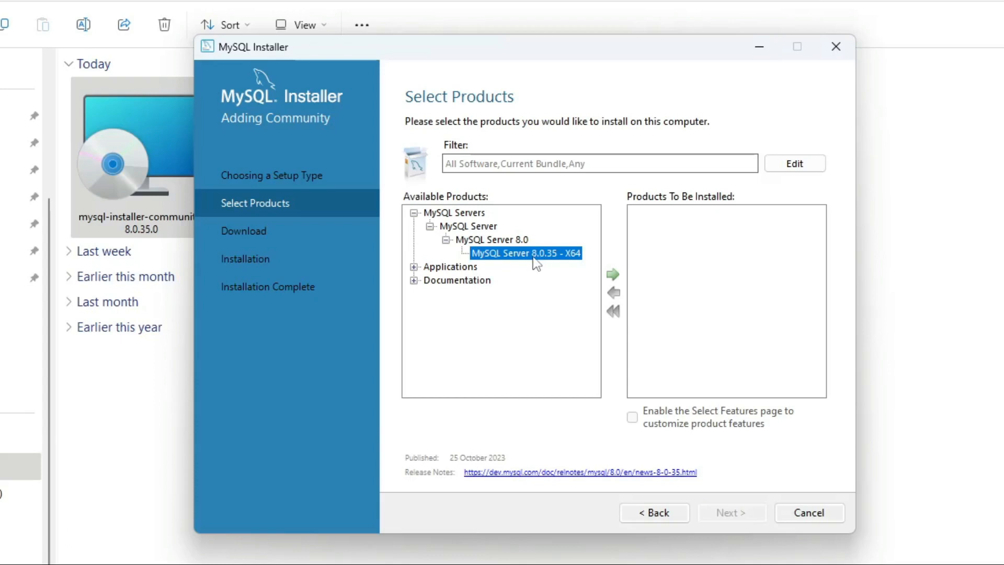
pyautogui.click(610, 274)
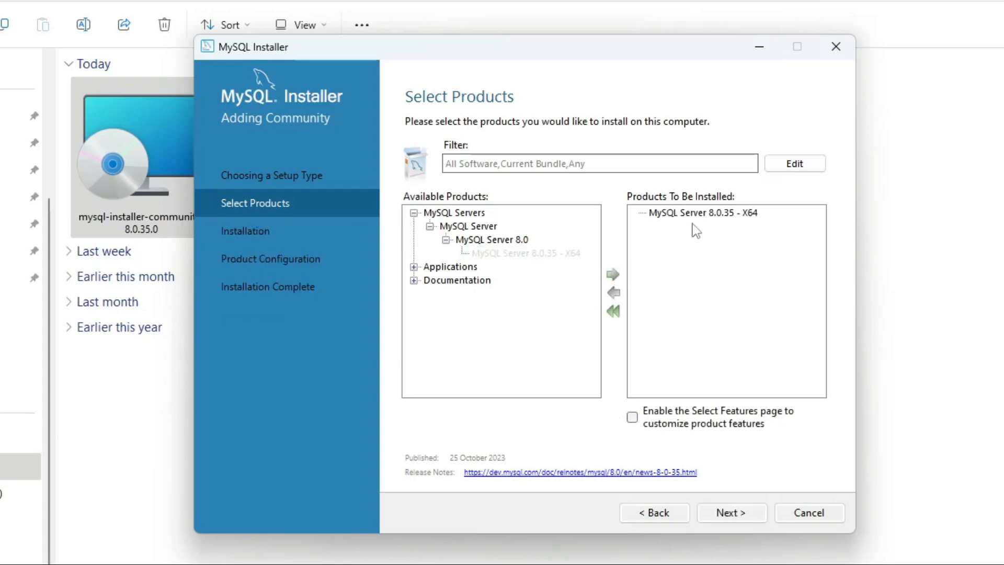
# - Add MySQL Workbench 8.0.34 - X64 from Applications to the products to install
pyautogui.click(413, 267)
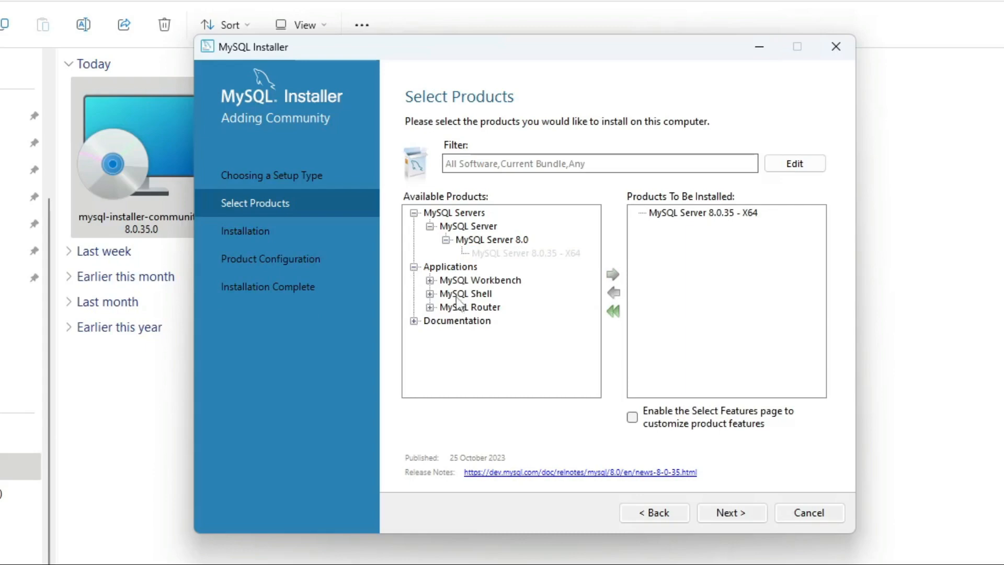
pyautogui.click(429, 281)
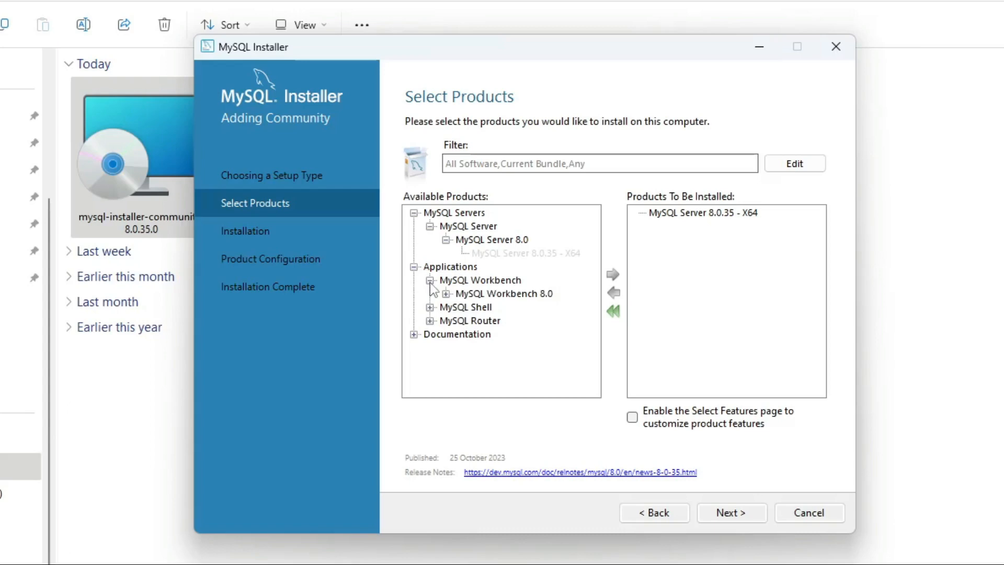
pyautogui.click(446, 294)
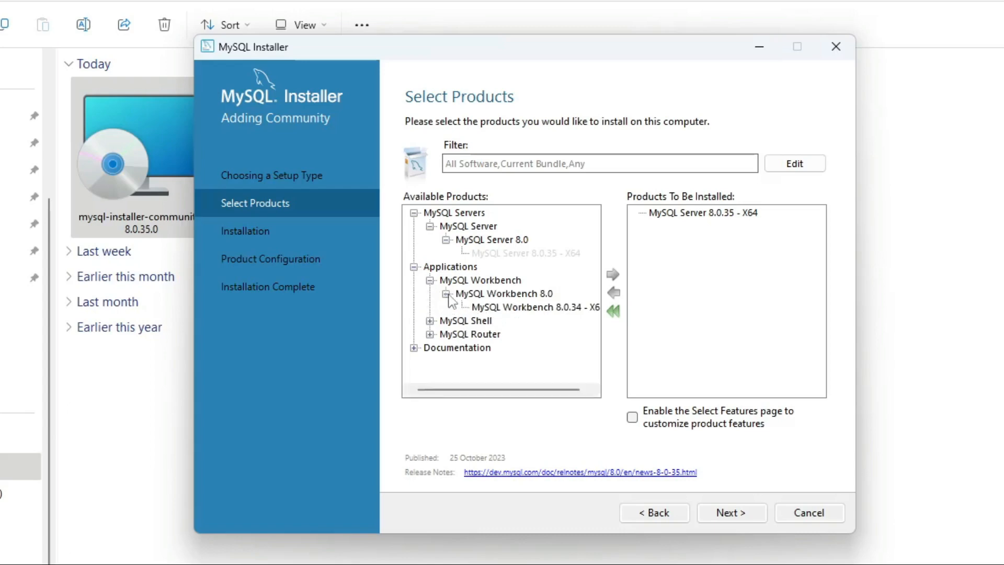
pyautogui.click(549, 308)
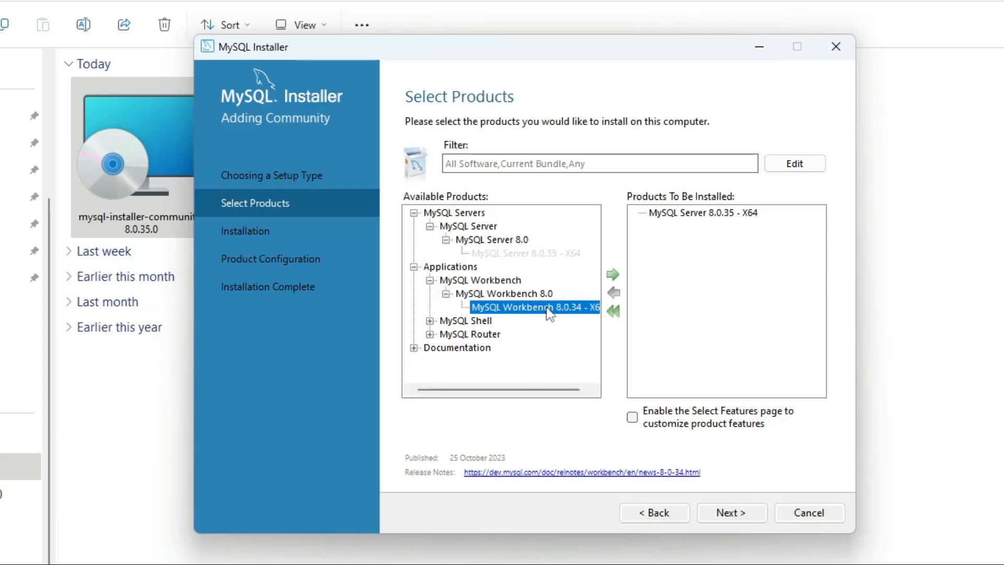
pyautogui.click(613, 276)
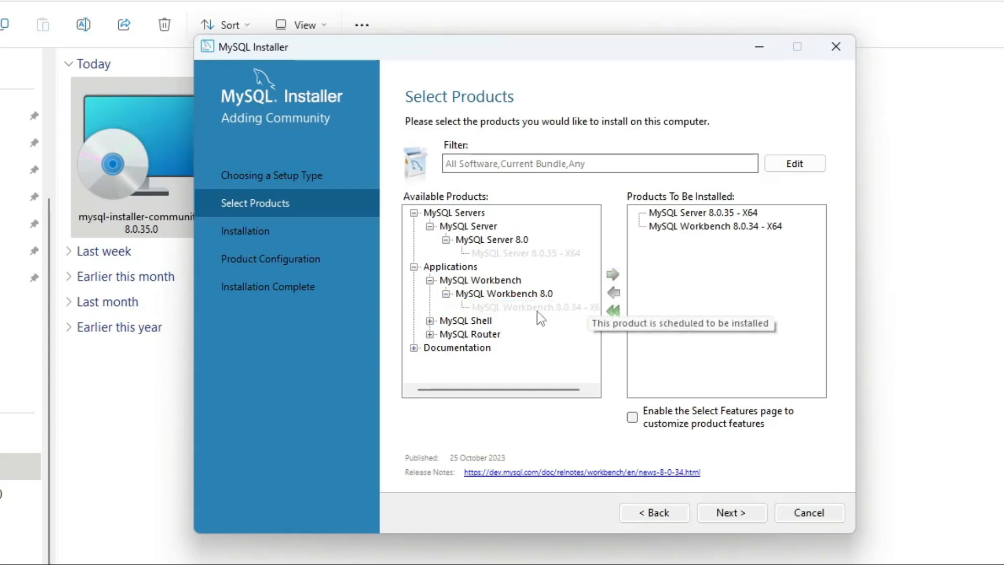
# - Add MySQL Shell 8.0.35 - X64 and continue to the installation summary
pyautogui.click(430, 321)
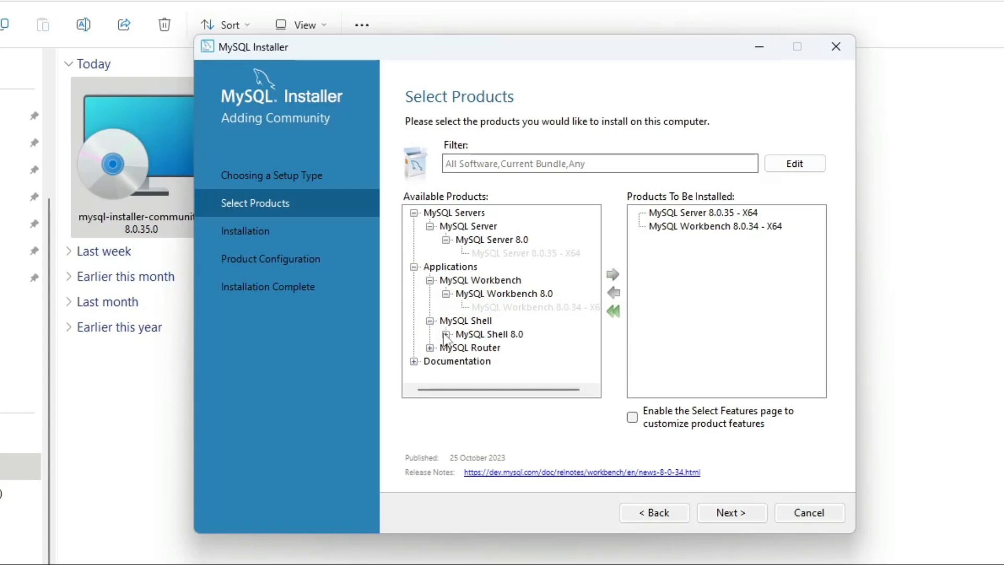
pyautogui.click(446, 334)
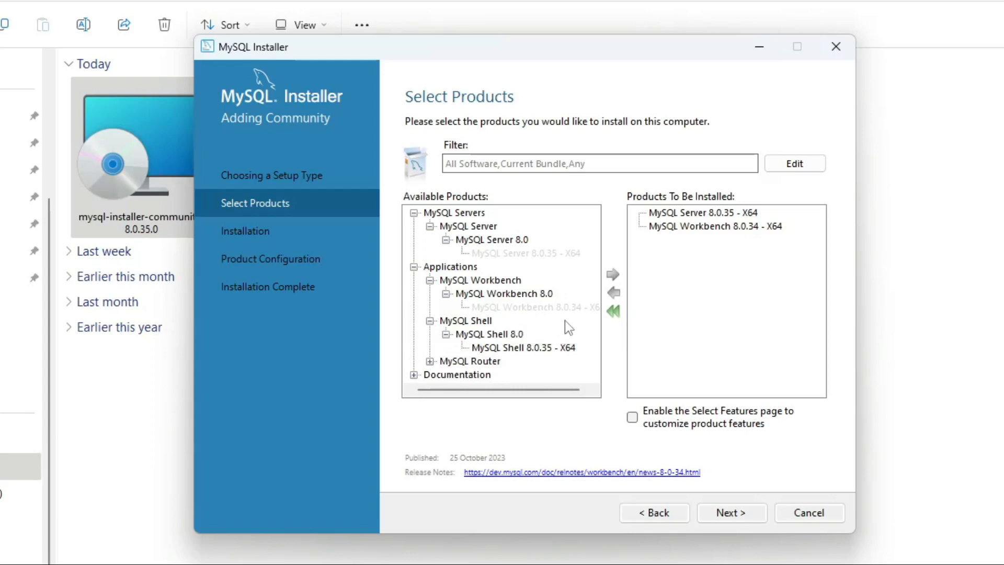
pyautogui.click(526, 350)
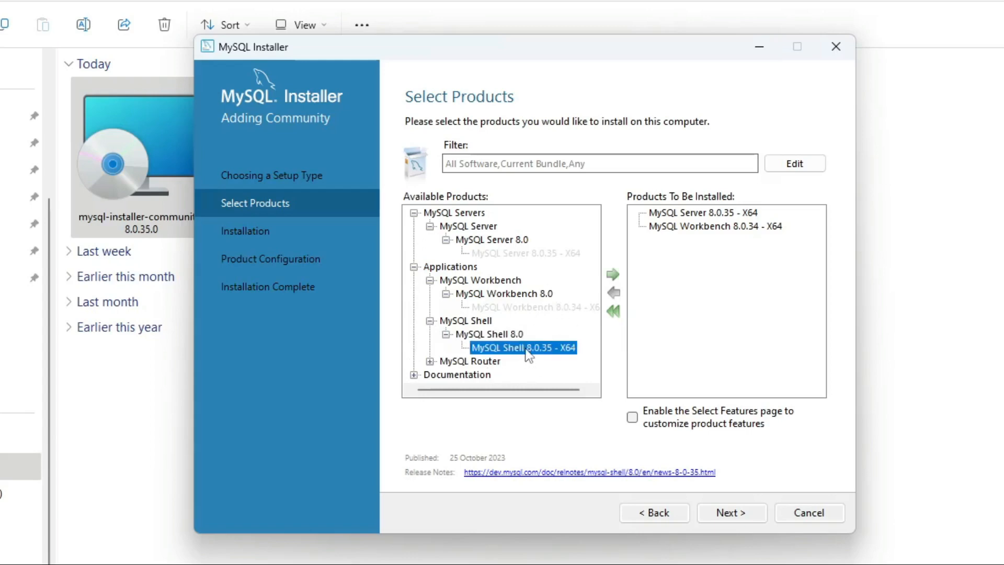
pyautogui.click(616, 276)
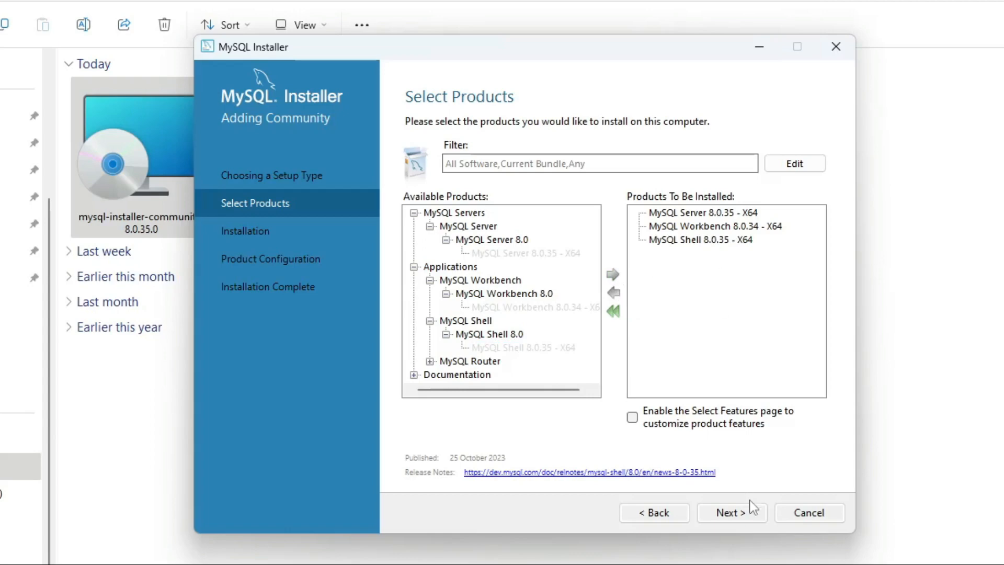
pyautogui.click(738, 515)
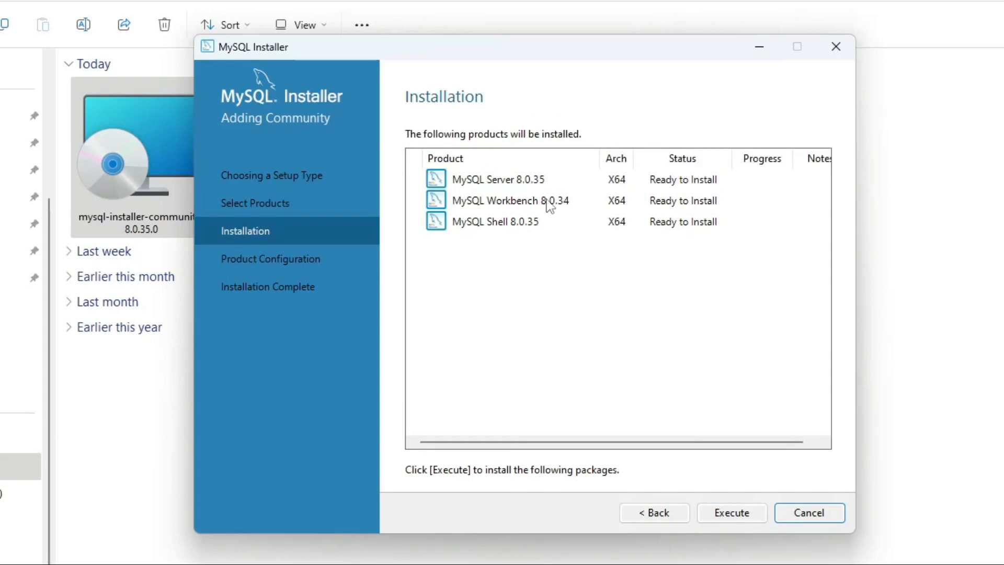
# - Install Server, Workbench and Shell, then continue to Product Configuration once all are Complete
pyautogui.click(747, 519)
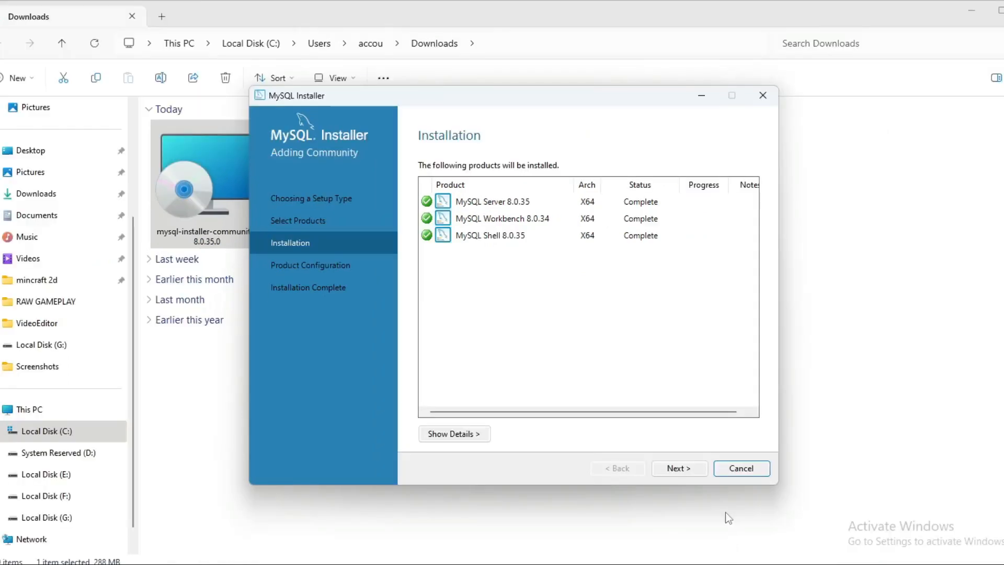
pyautogui.click(686, 470)
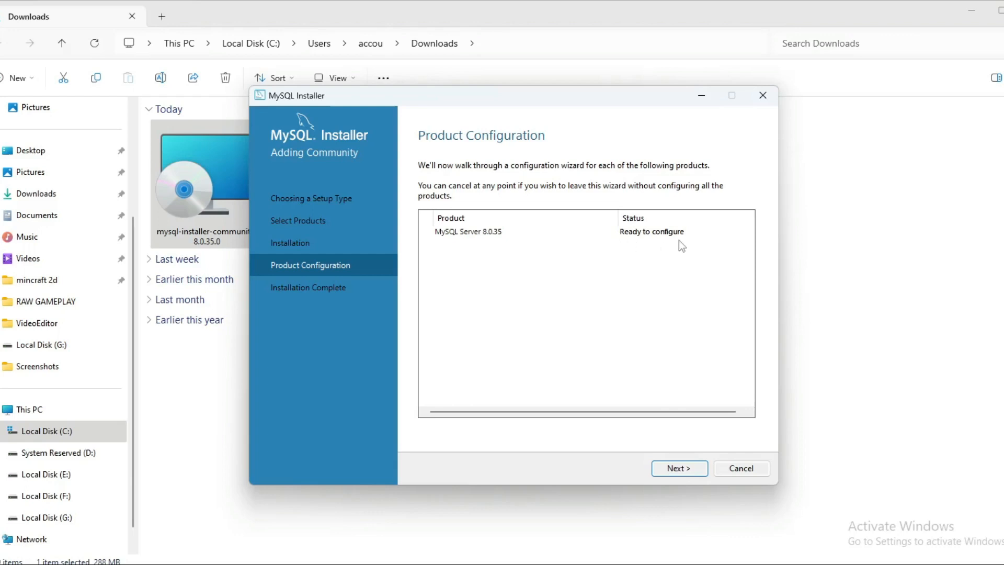
# - Begin configuring MySQL Server 8.0.35 to show Type and Networking settings
pyautogui.click(680, 468)
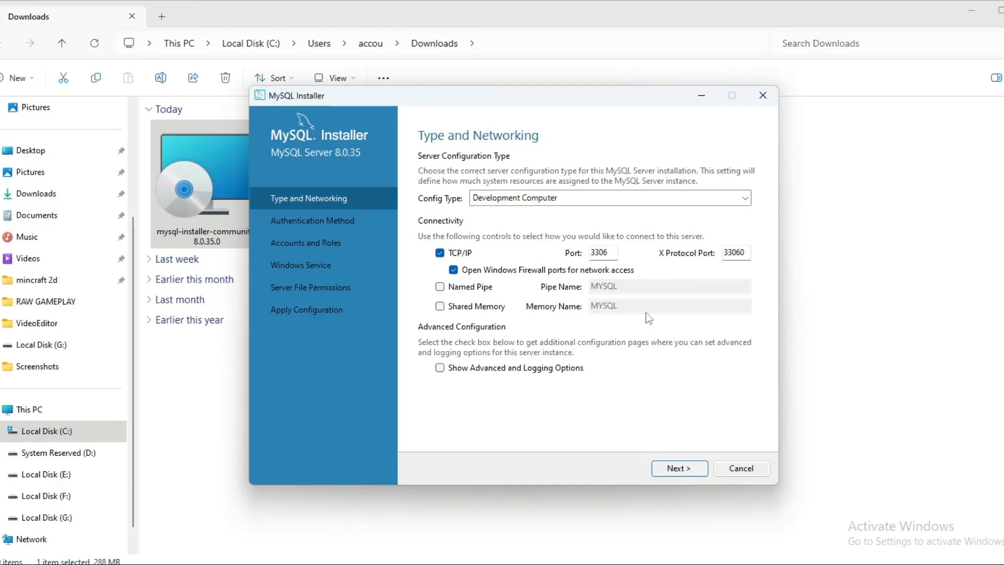
# - Keep default networking and strong password authentication, enter the root password twice, adding no users
pyautogui.click(679, 468)
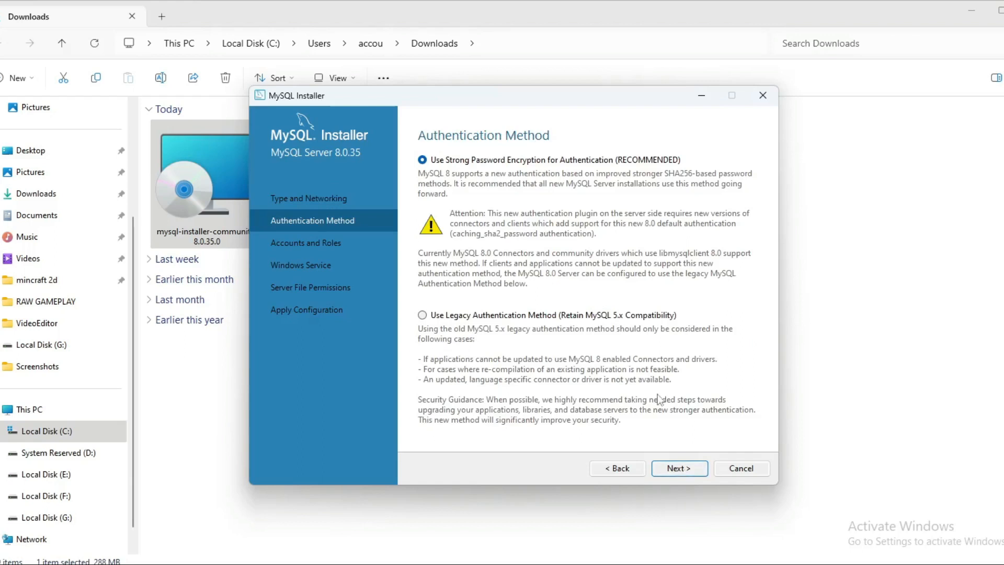
pyautogui.click(687, 474)
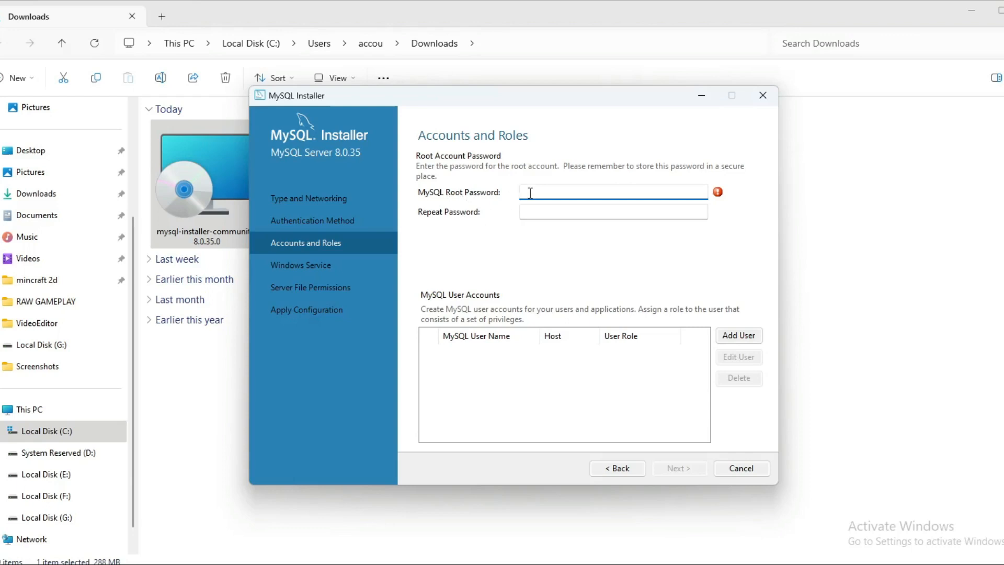
pyautogui.write('12345')
pyautogui.click(536, 215)
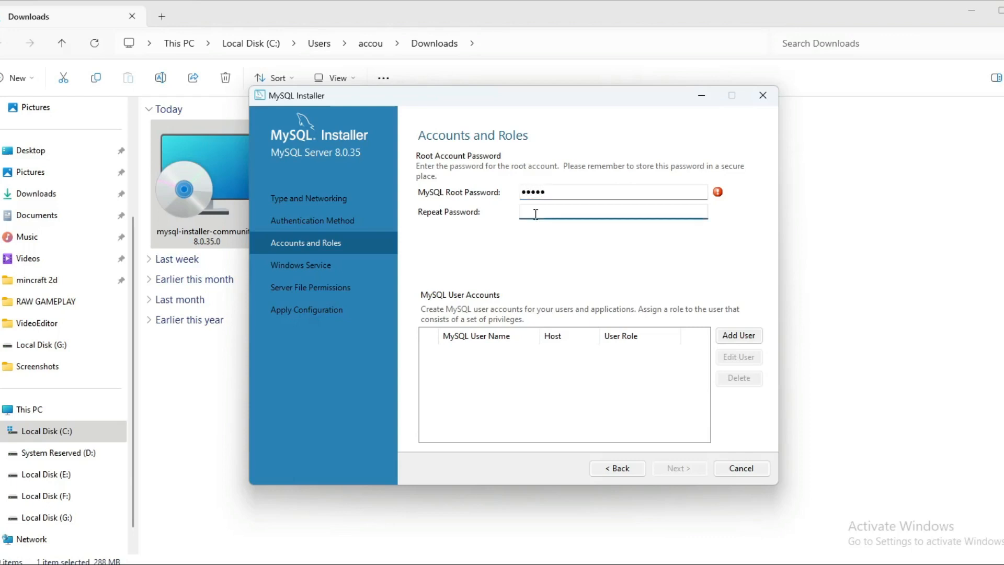
pyautogui.write('12345')
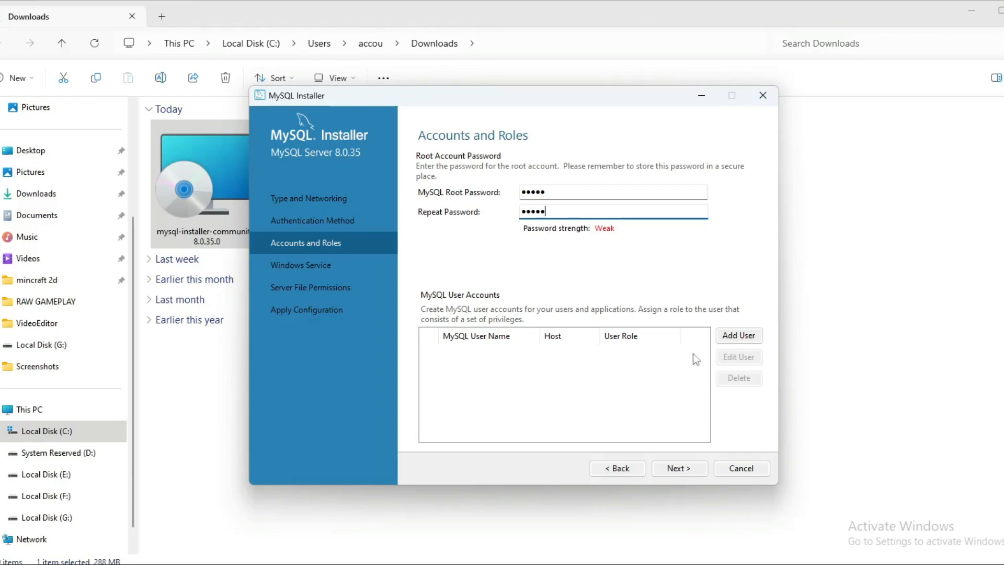
pyautogui.click(742, 336)
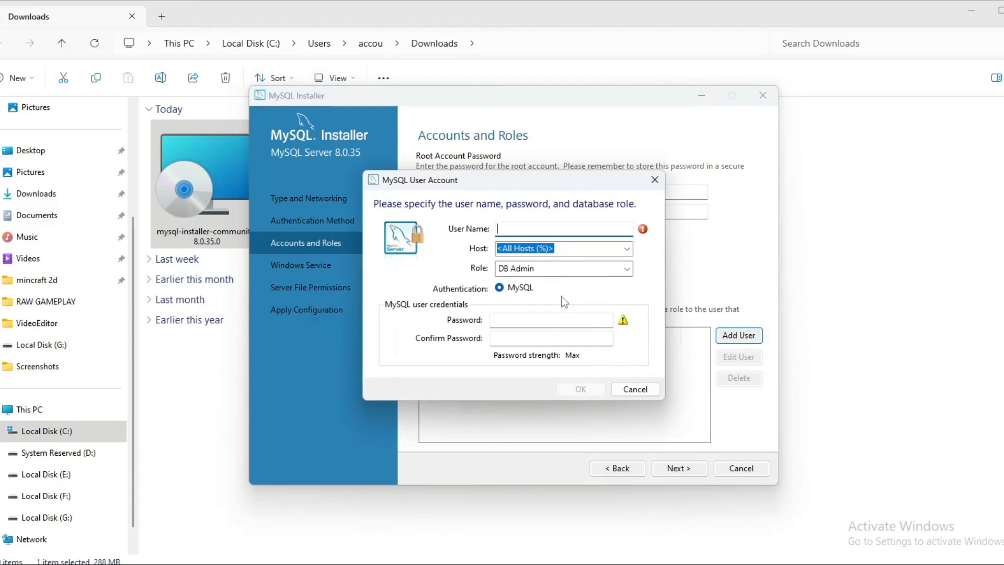
pyautogui.press('Escape')
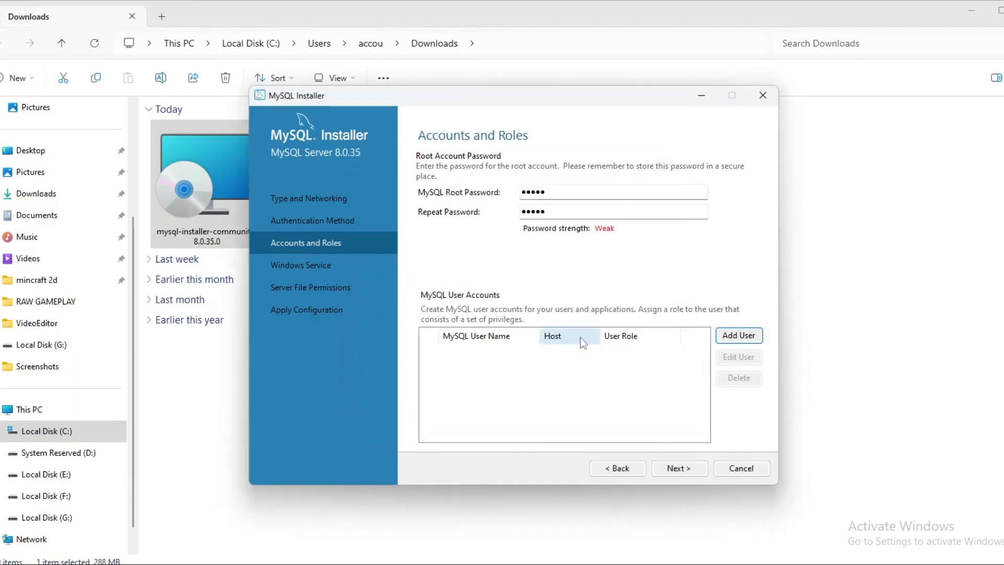
# - Accept the default Accounts and Roles and the MySQL80 Windows service settings
pyautogui.click(679, 469)
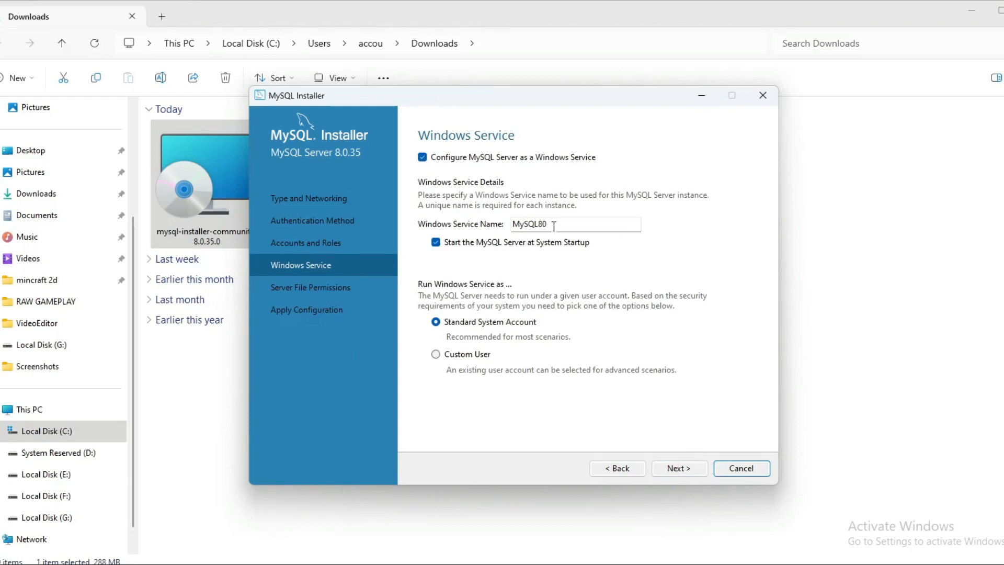
pyautogui.click(679, 469)
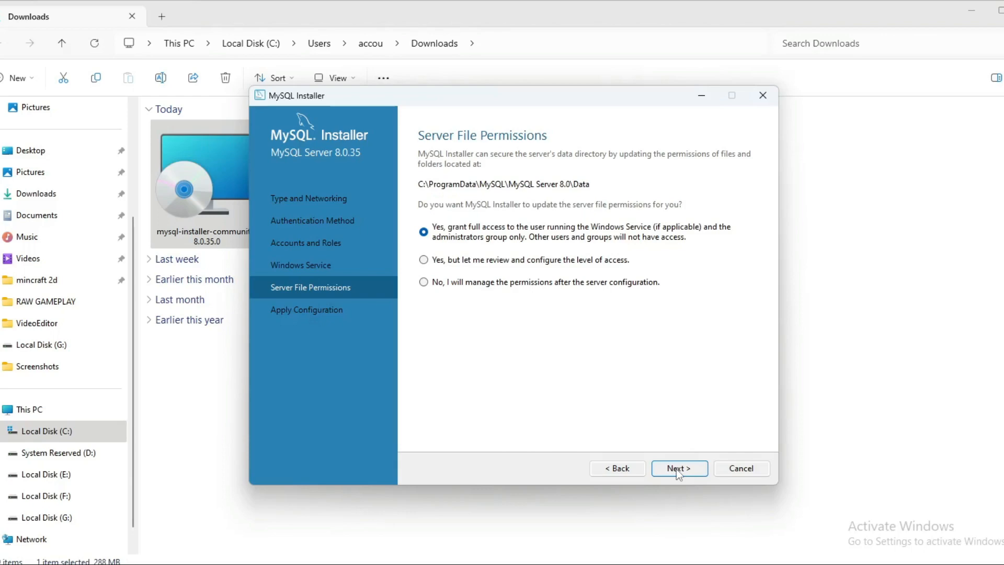
# - Keep the default server file permissions and execute the MySQL Server 8.0.35 configuration
pyautogui.click(676, 469)
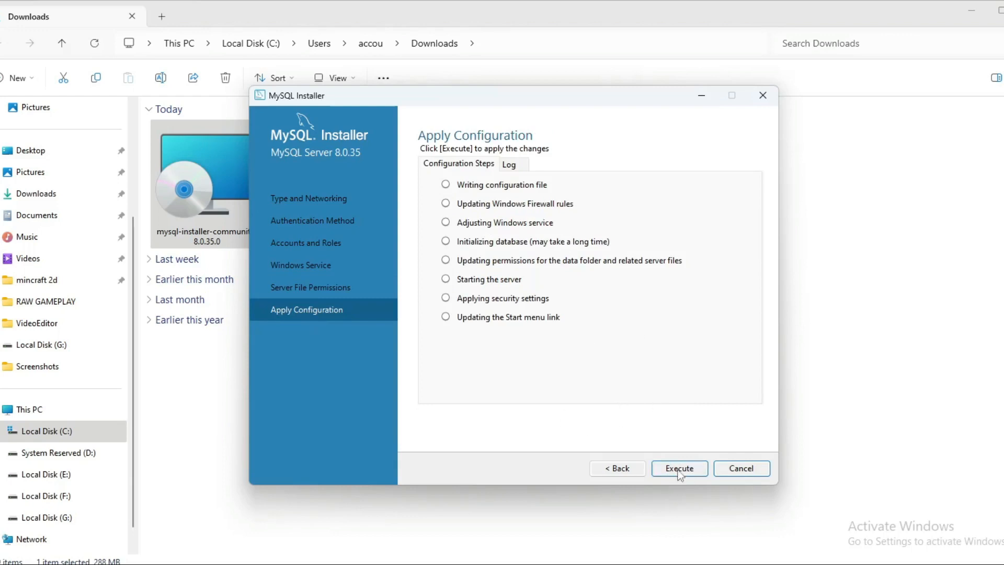
pyautogui.click(679, 469)
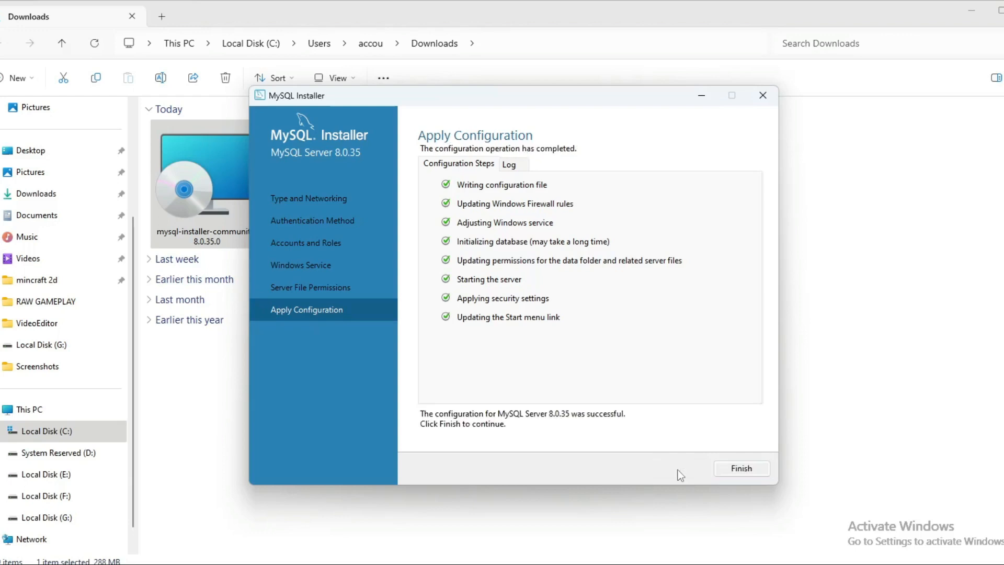
# - Finish the configuration and close the installer so Workbench and Shell launch
pyautogui.click(746, 470)
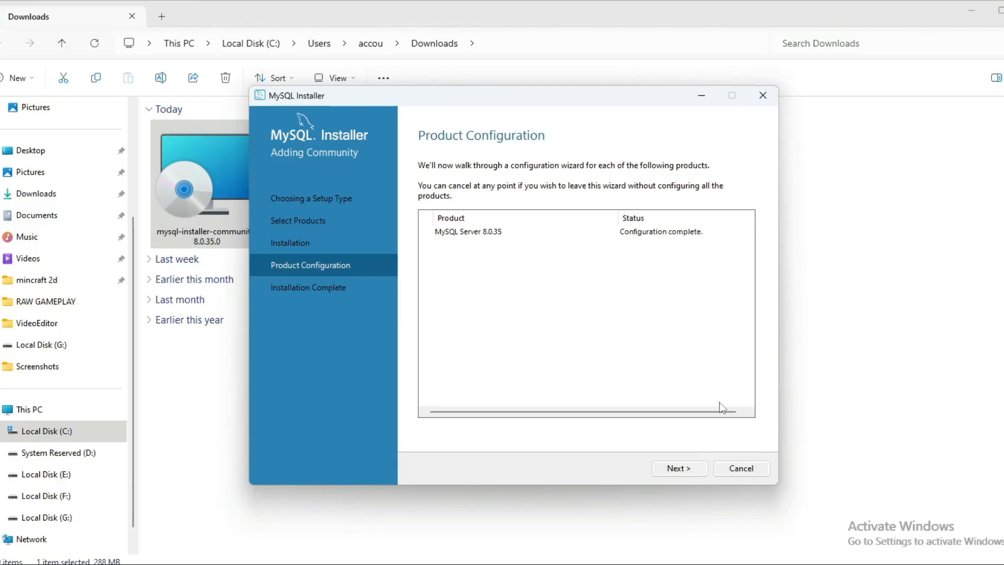
pyautogui.click(674, 468)
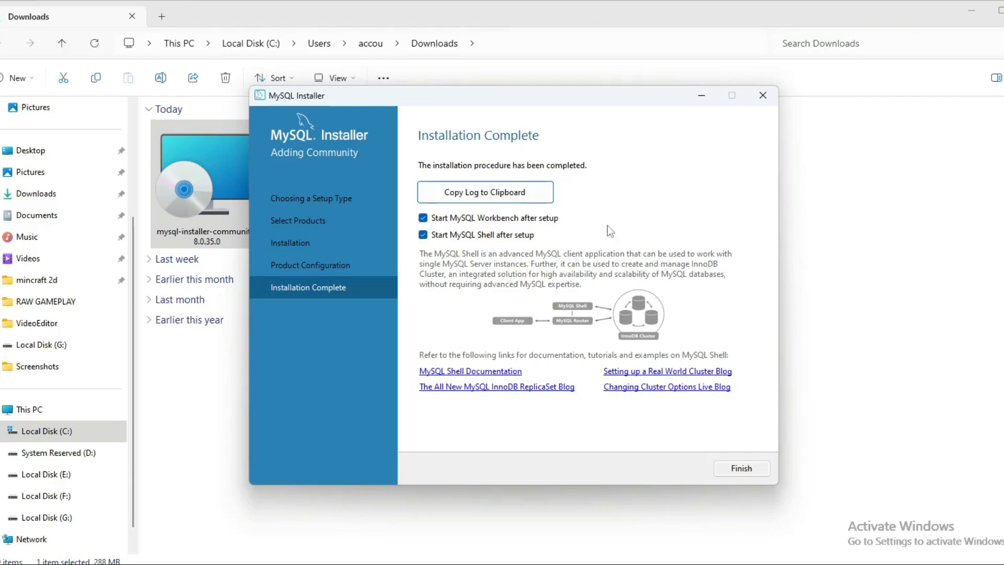
pyautogui.click(739, 471)
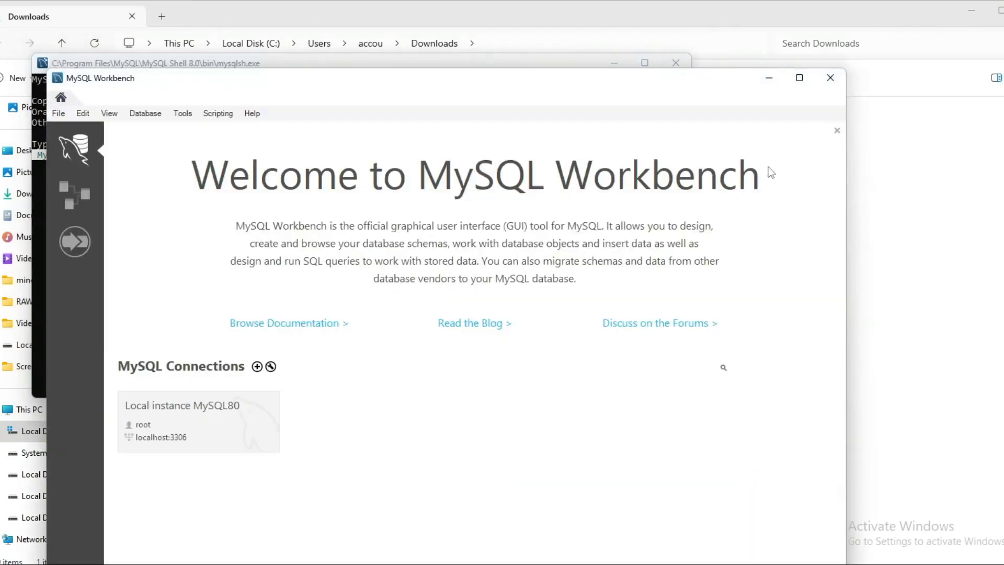
# - Maximize Workbench and connect to Local instance MySQL80 with the root password
pyautogui.click(800, 78)
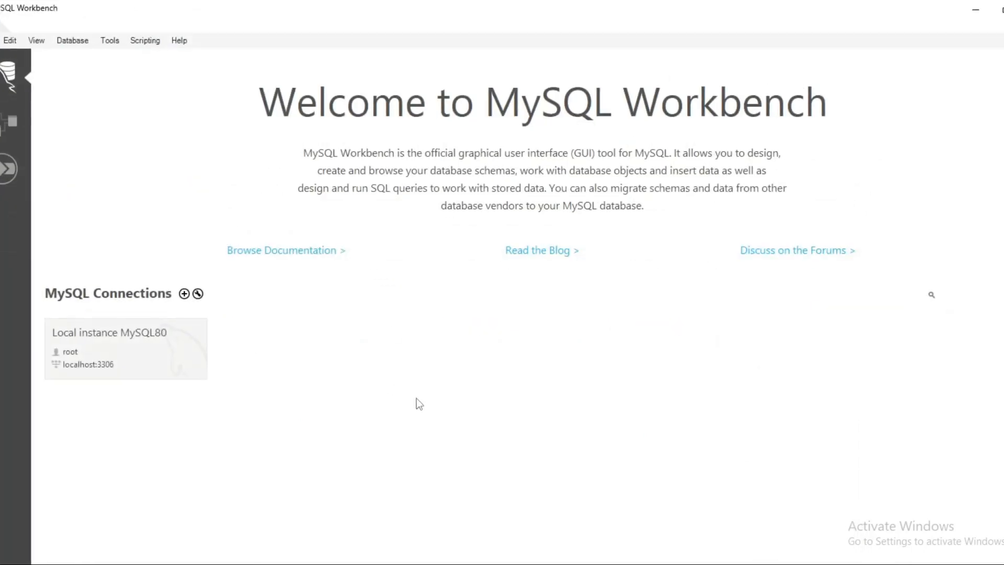
pyautogui.click(113, 351)
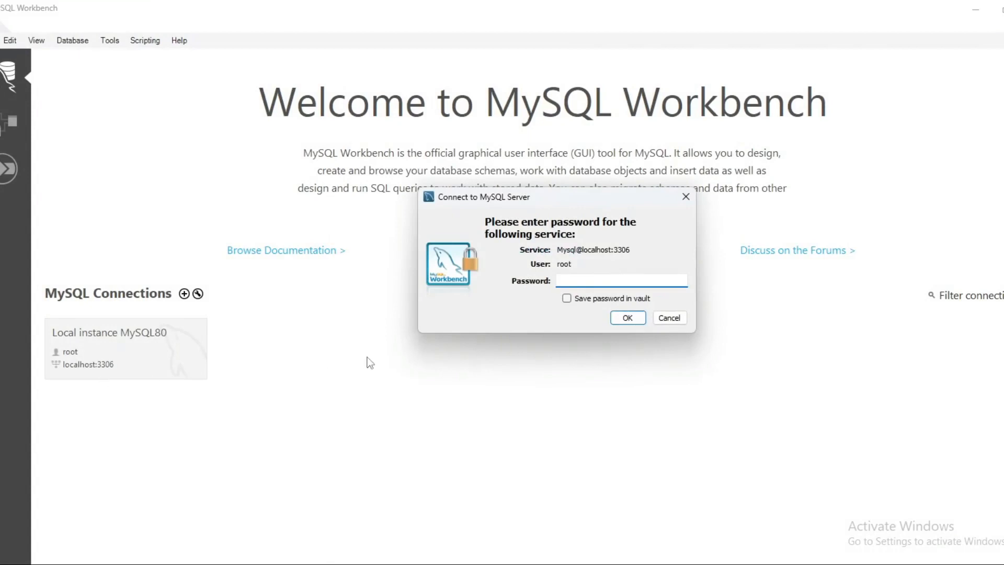
pyautogui.click(686, 196)
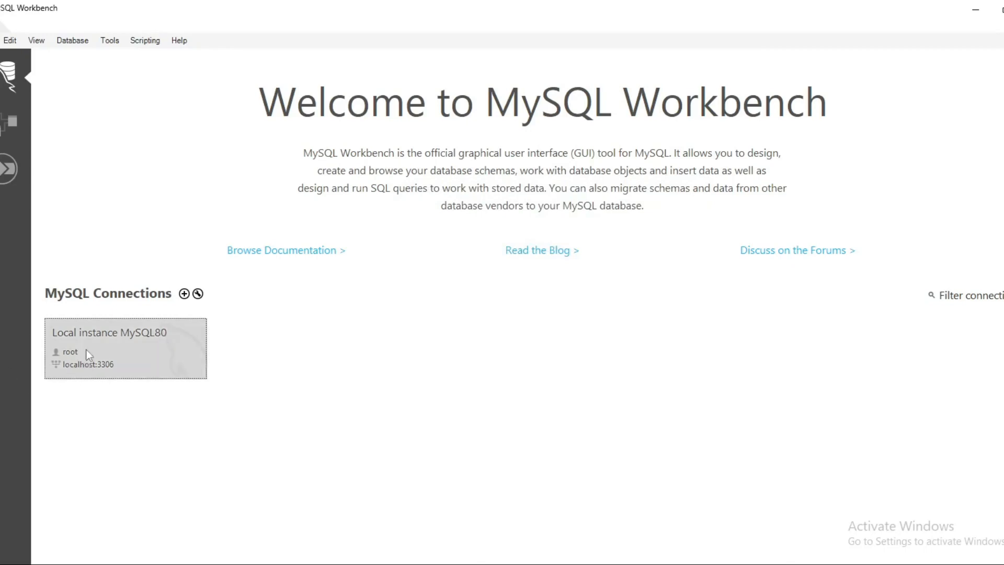
pyautogui.click(121, 348)
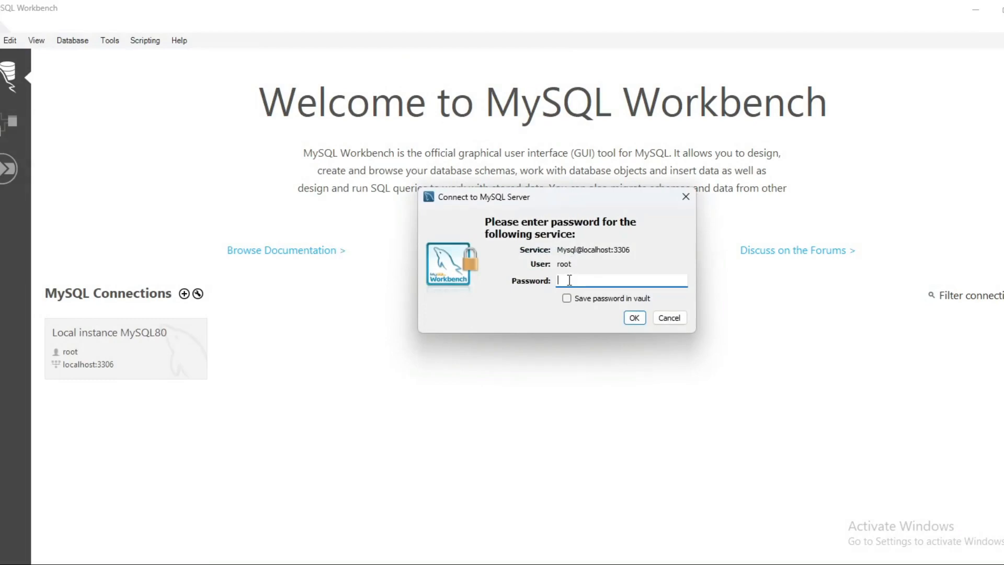
pyautogui.write('*****')
pyautogui.click(639, 317)
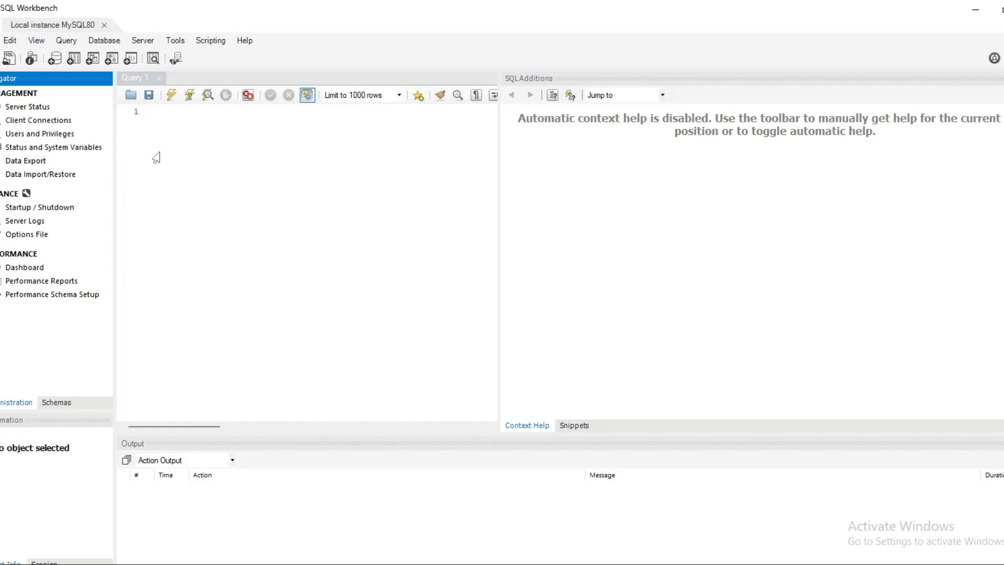
# - Glance at the Database menu, then focus the empty Query 1 editor
pyautogui.click(104, 41)
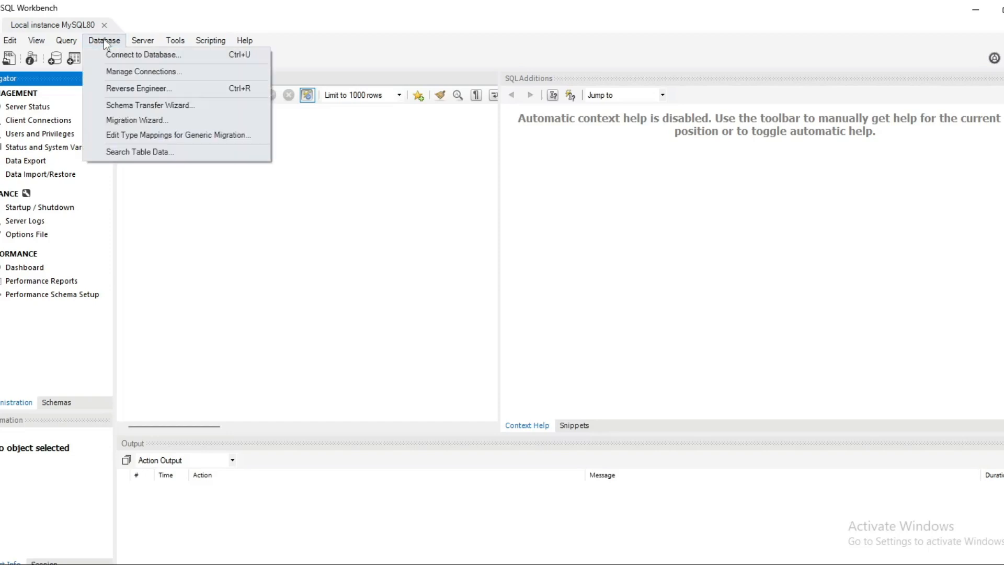
pyautogui.click(205, 197)
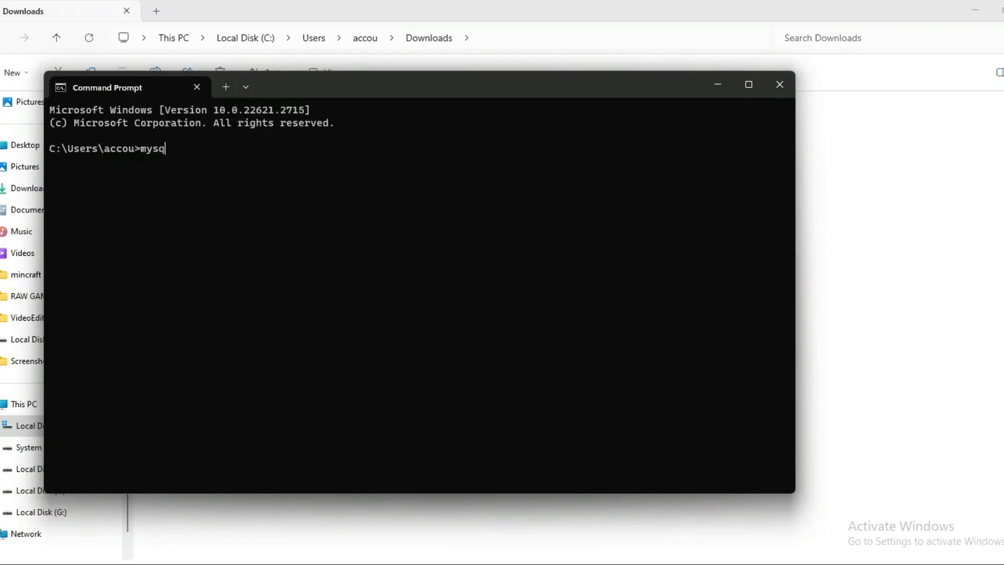
# - Run mysql --version, which reports 'mysql' not recognized, then exit Command Prompt
pyautogui.write('l --version')
pyautogui.press('Return')
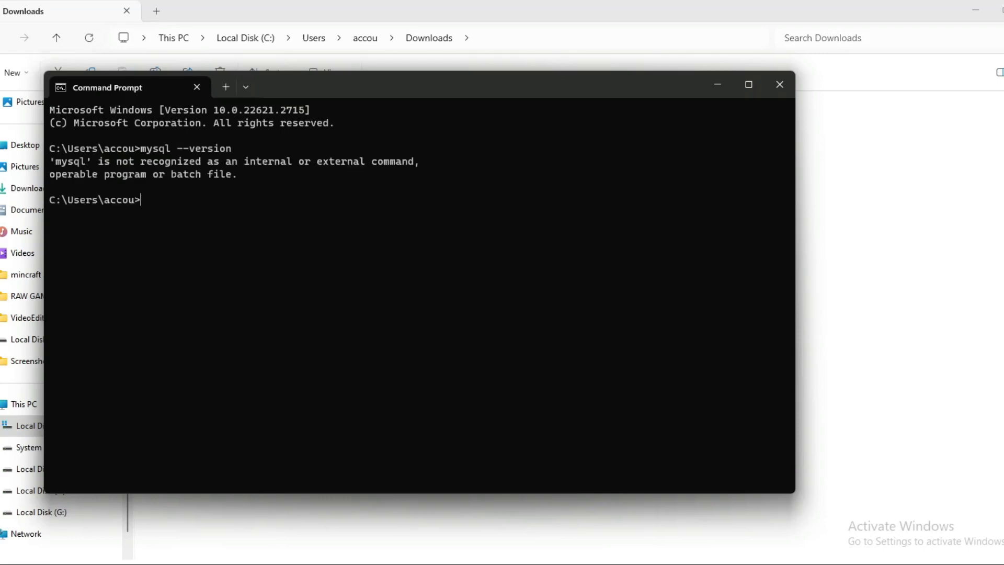
pyautogui.write('exit')
pyautogui.press('Return')
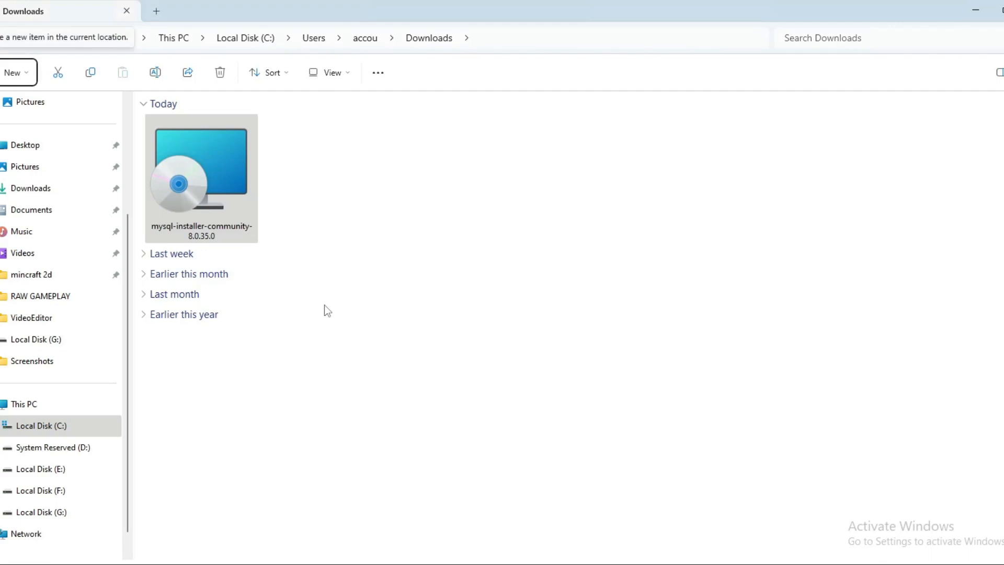
# - Navigate File Explorer to C:\Program Files\MySQL\MySQL Server 8.0\bin
pyautogui.click(57, 428)
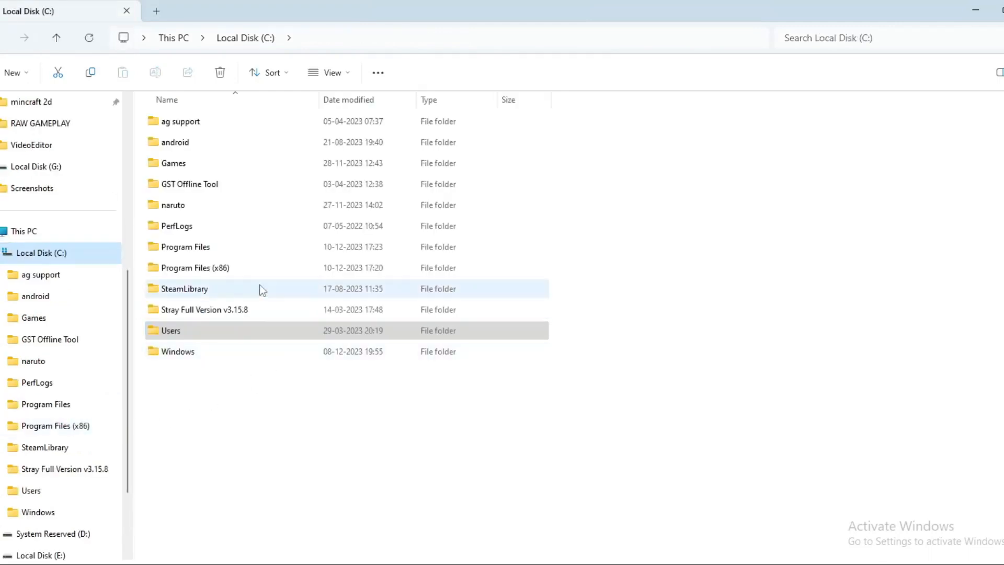
pyautogui.doubleClick(201, 248)
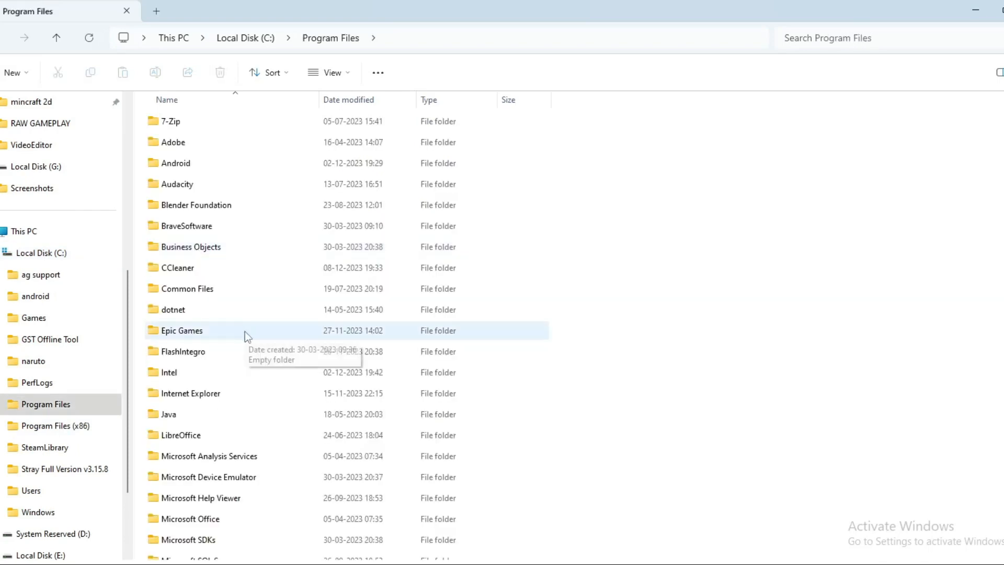
pyautogui.scroll(-3, 245, 331)
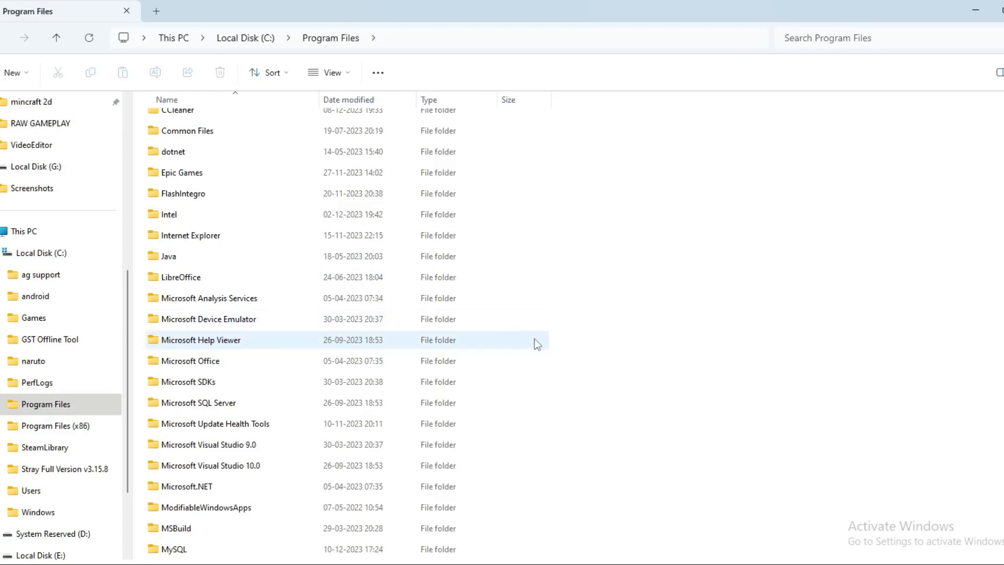
pyautogui.scroll(-2, 535, 339)
pyautogui.scroll(-2, 535, 343)
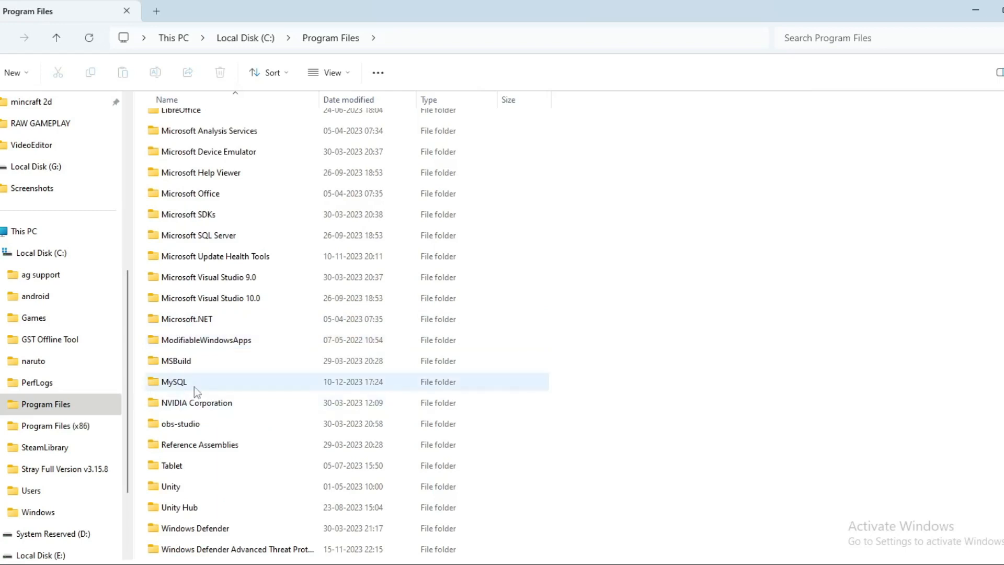
pyautogui.click(178, 385)
pyautogui.doubleClick(179, 386)
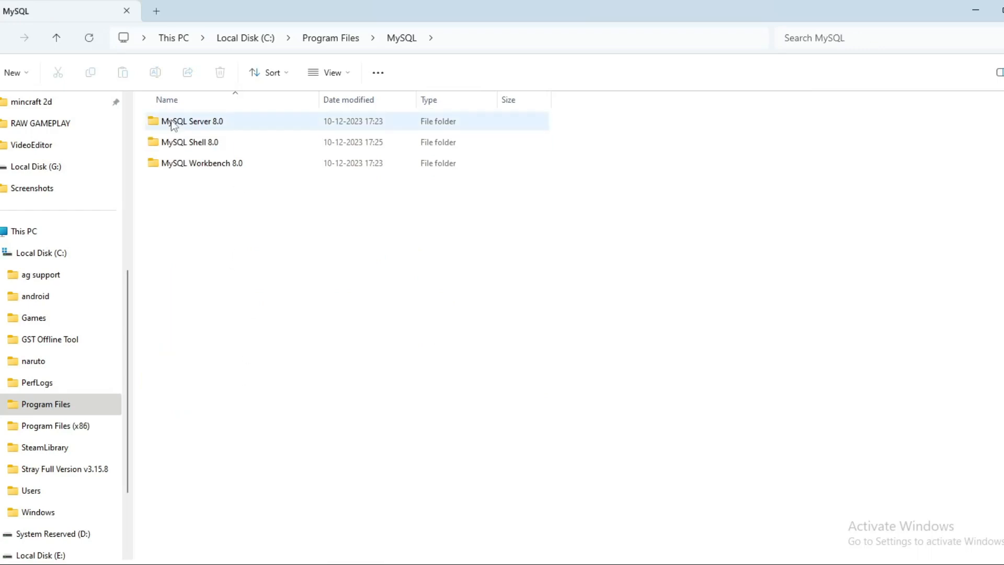
pyautogui.doubleClick(203, 121)
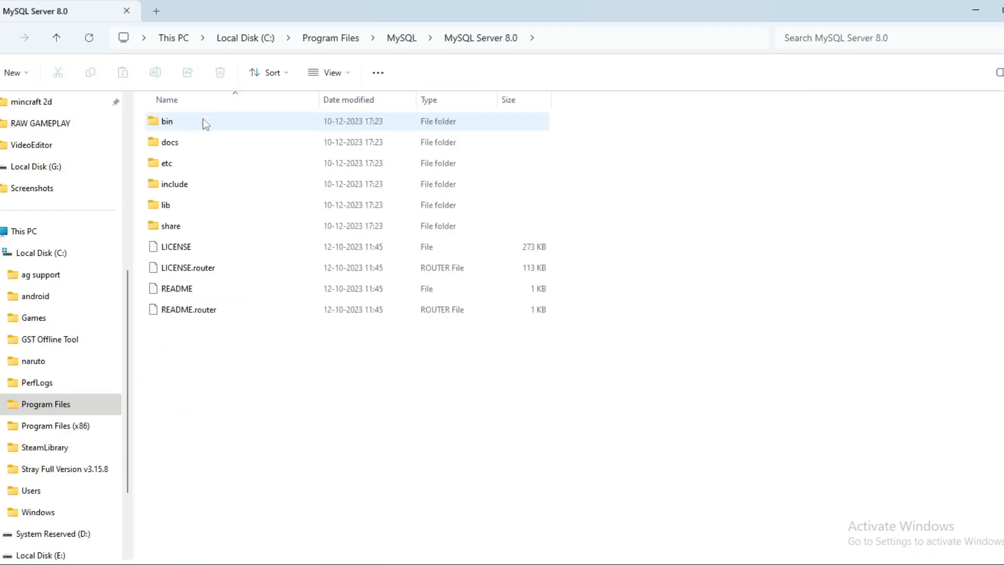
pyautogui.doubleClick(180, 122)
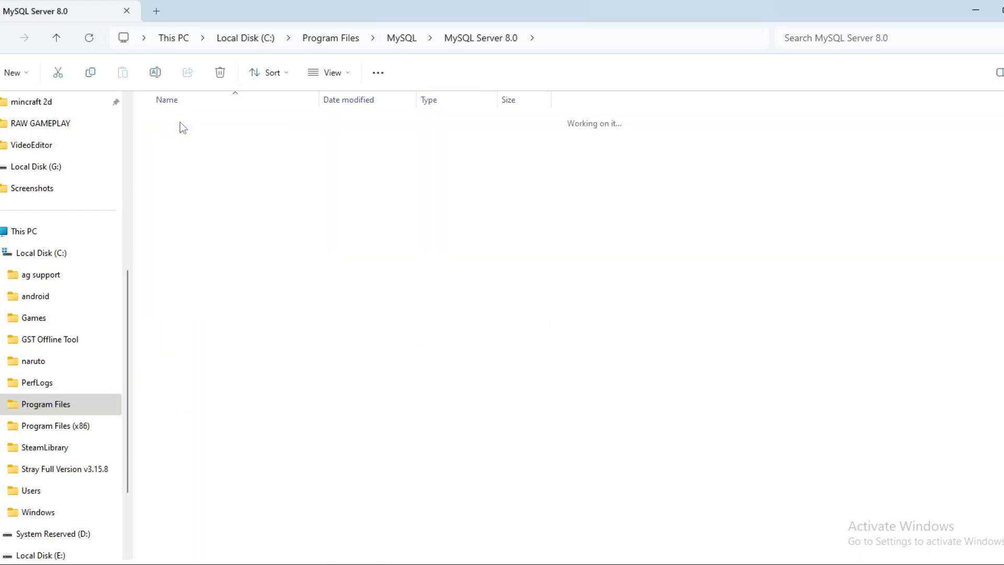
# - Select and copy the bin folder's full path from the address bar
pyautogui.click(578, 37)
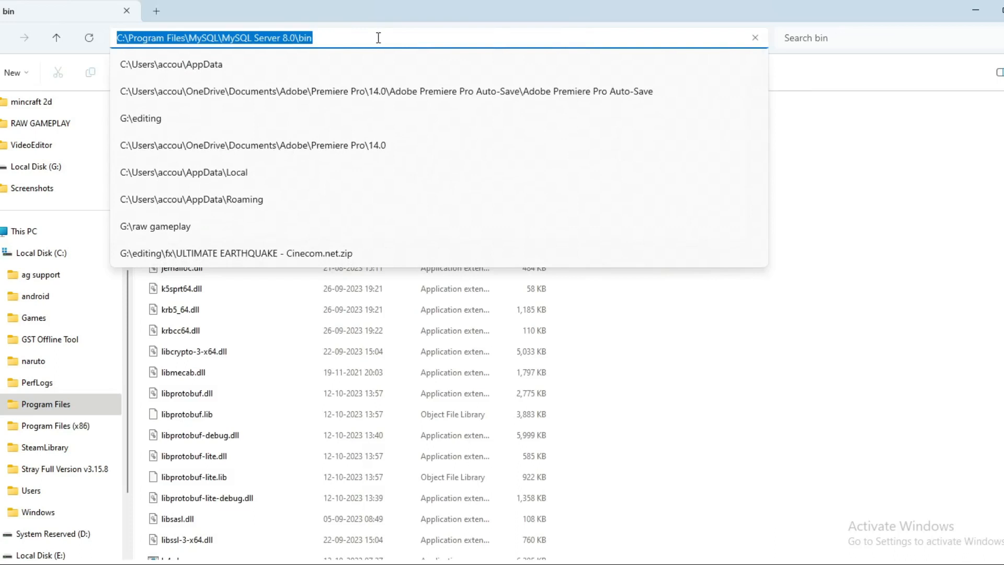
pyautogui.moveTo(378, 38); pyautogui.dragTo(108, 40)
pyautogui.hotkey('ctrl', 'c')
pyautogui.press('super')
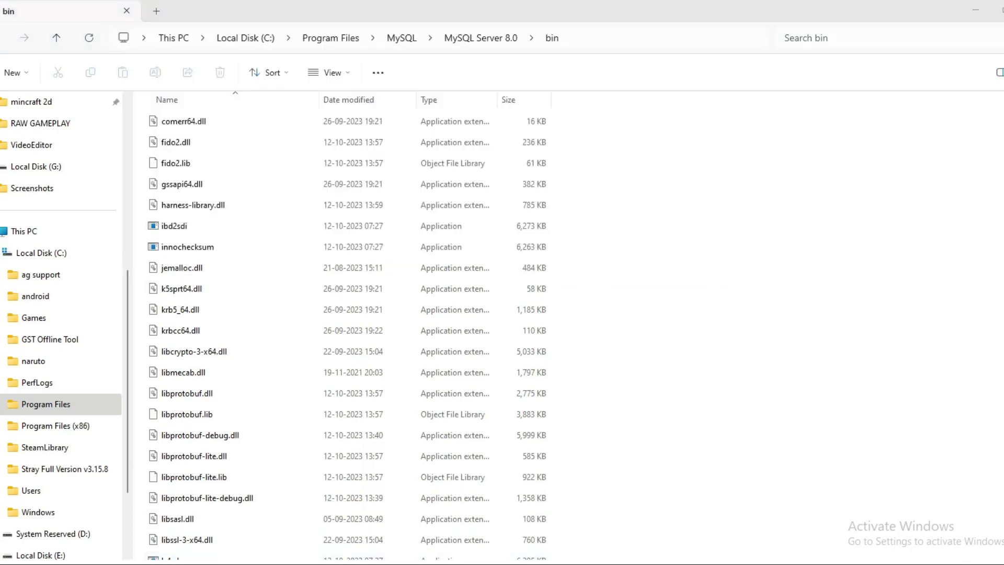
# - Search Start for 'envi' and open 'Edit the system environment variables'
pyautogui.click(343, 564)
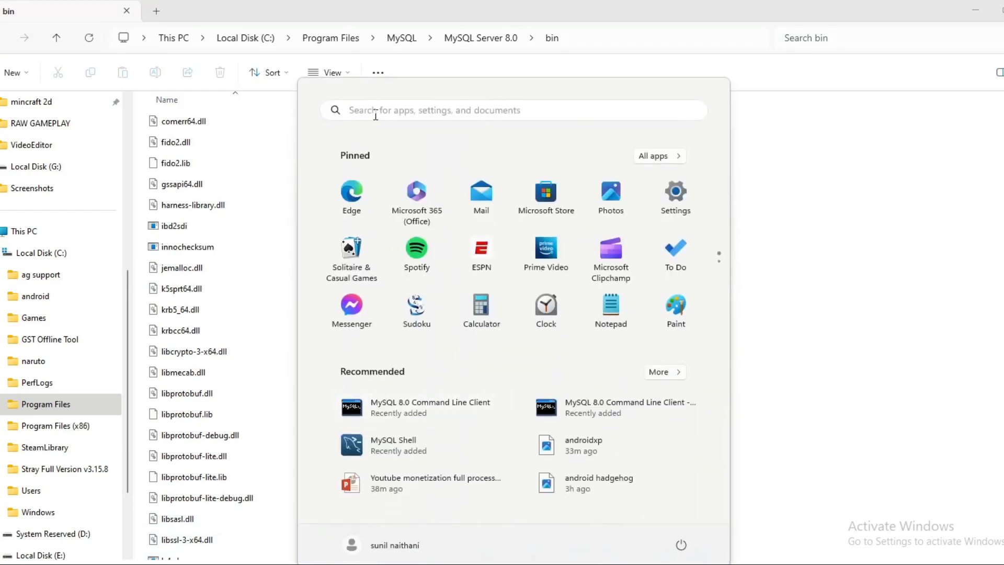
pyautogui.click(374, 114)
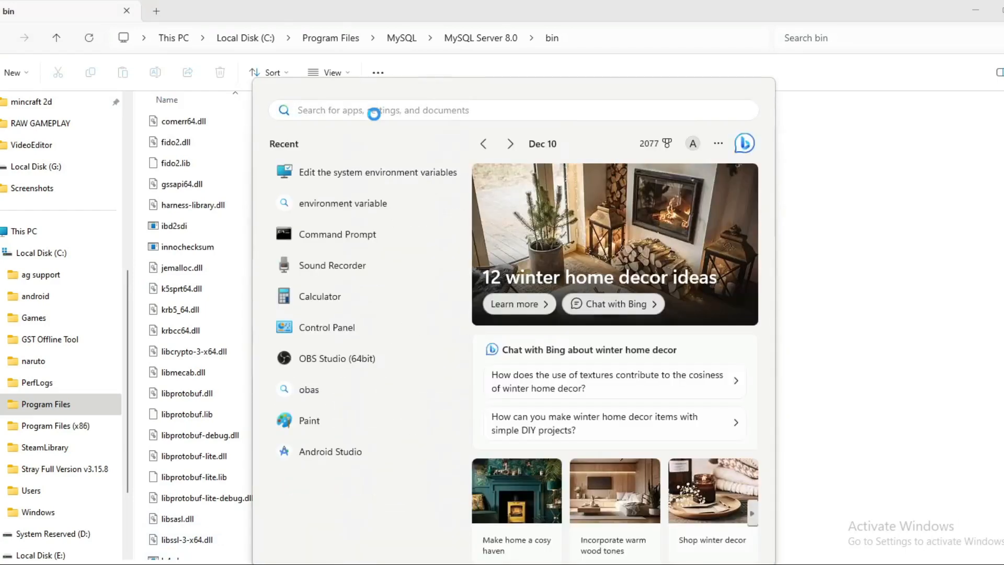
pyautogui.write('en')
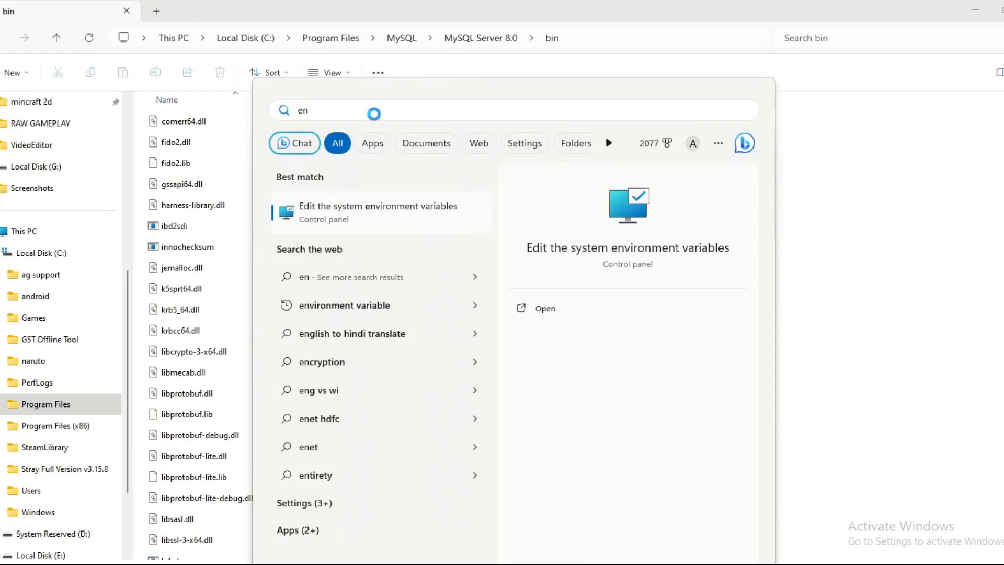
pyautogui.write('vi')
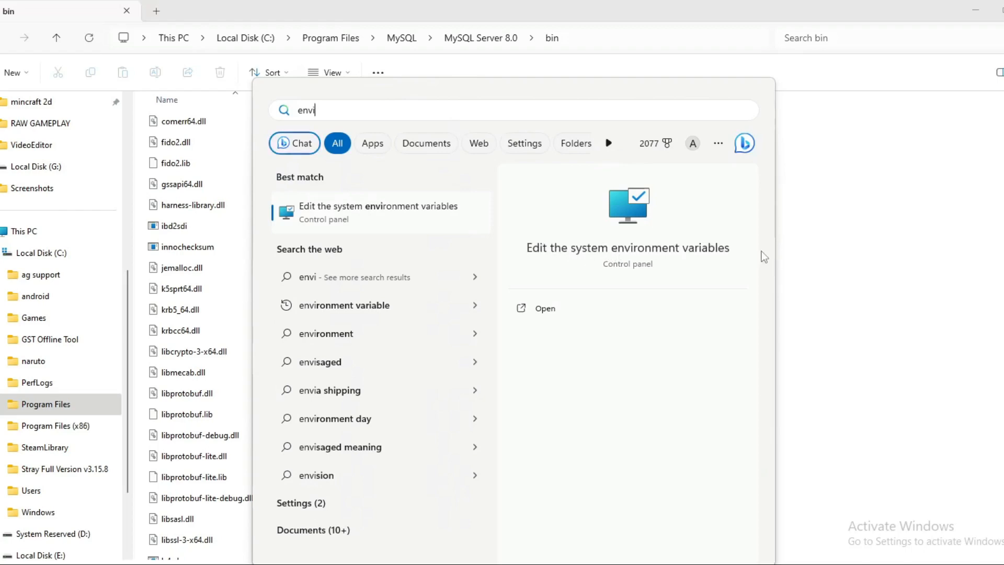
pyautogui.click(544, 308)
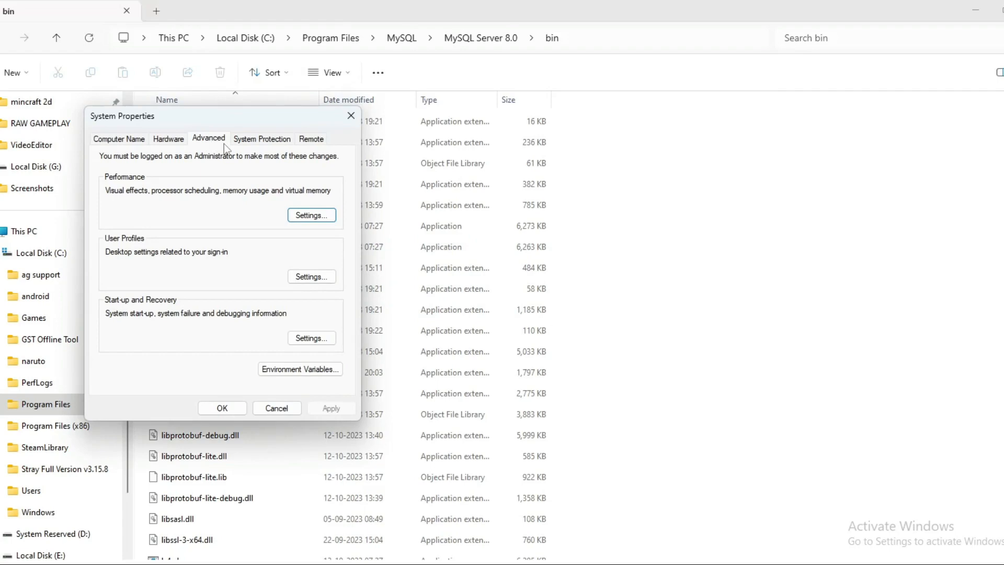
# - Add C:\Program Files\MySQL\MySQL Server 8.0\bin as a new system Path entry and save
pyautogui.click(308, 369)
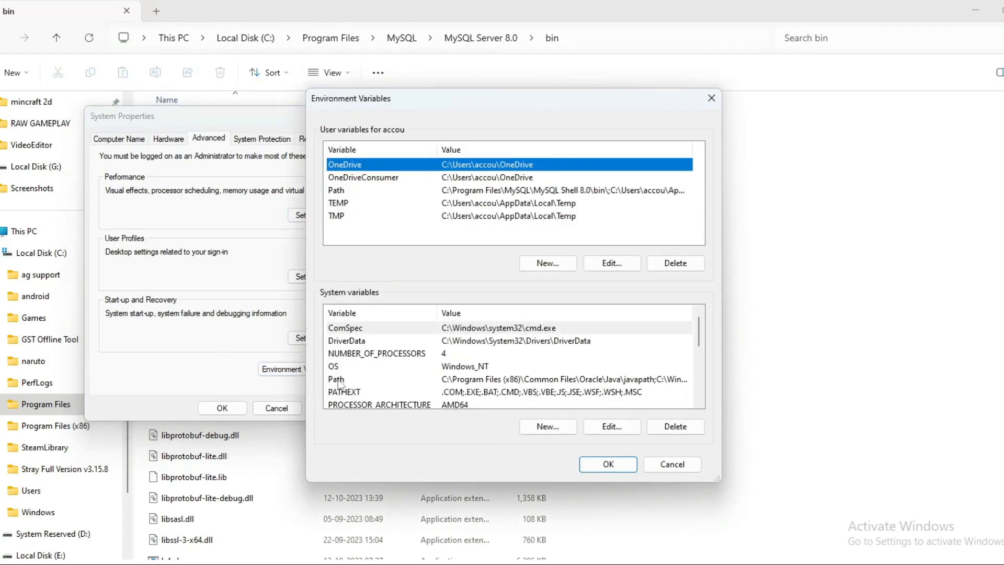
pyautogui.click(337, 379)
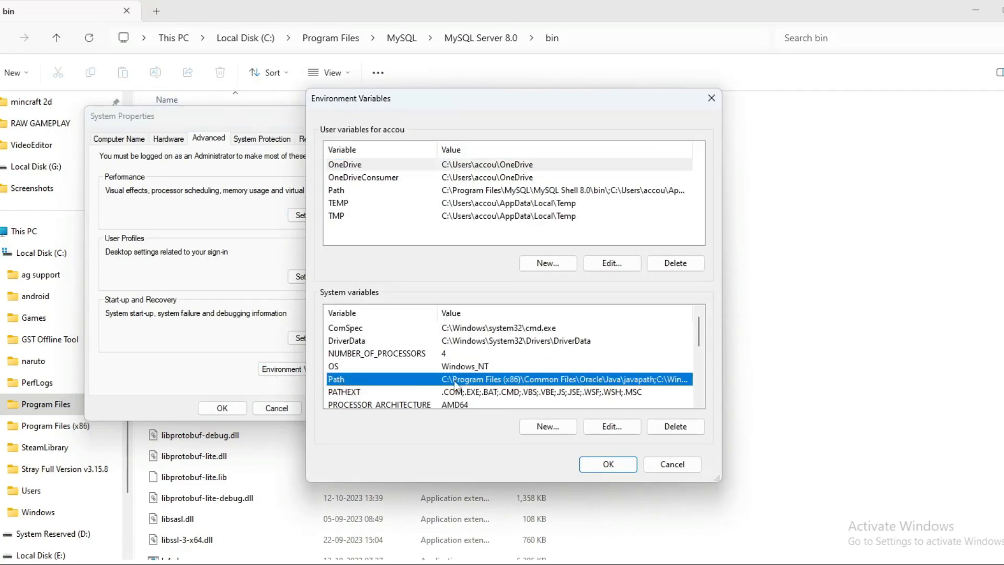
pyautogui.doubleClick(391, 381)
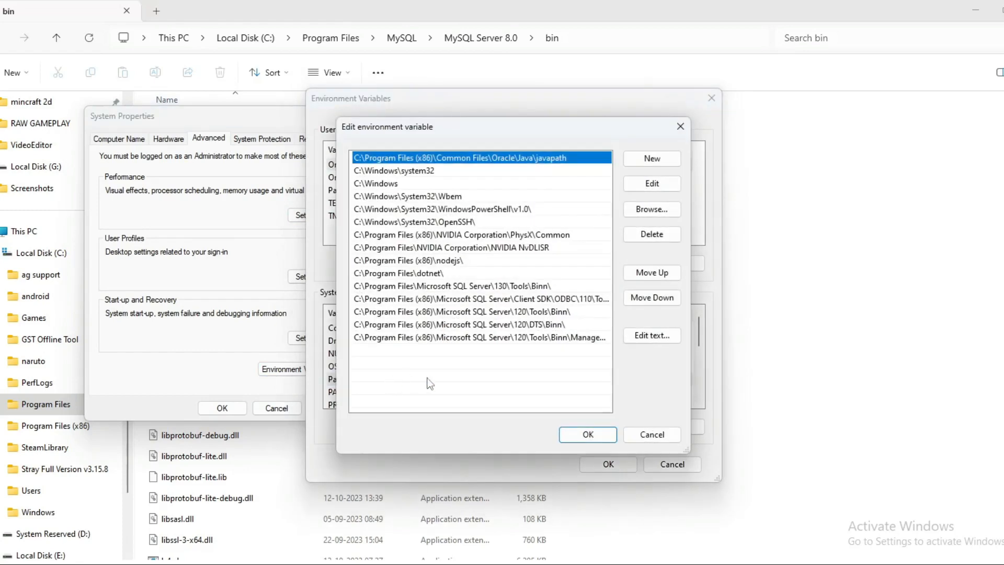
pyautogui.click(648, 162)
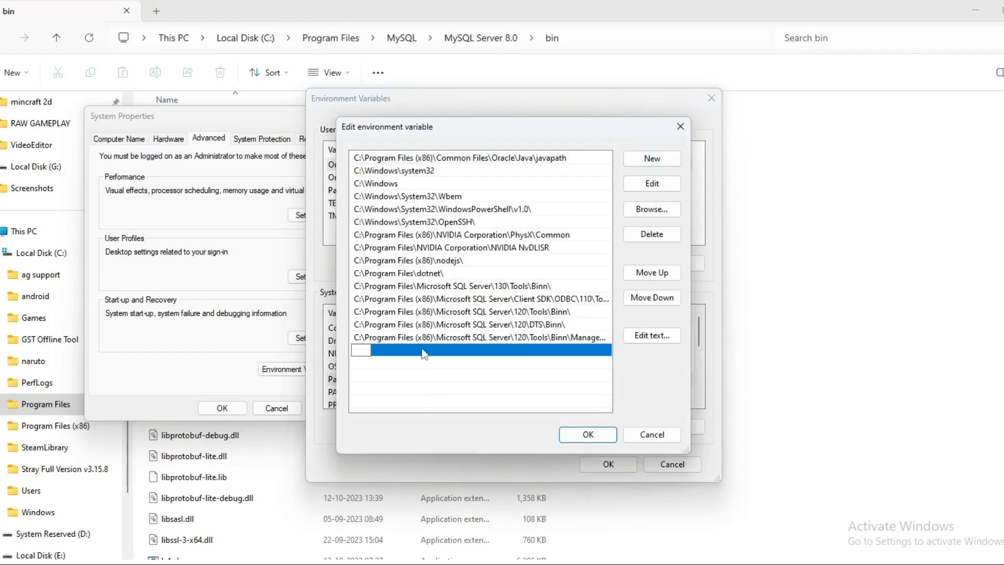
pyautogui.hotkey('ctrl', 'v')
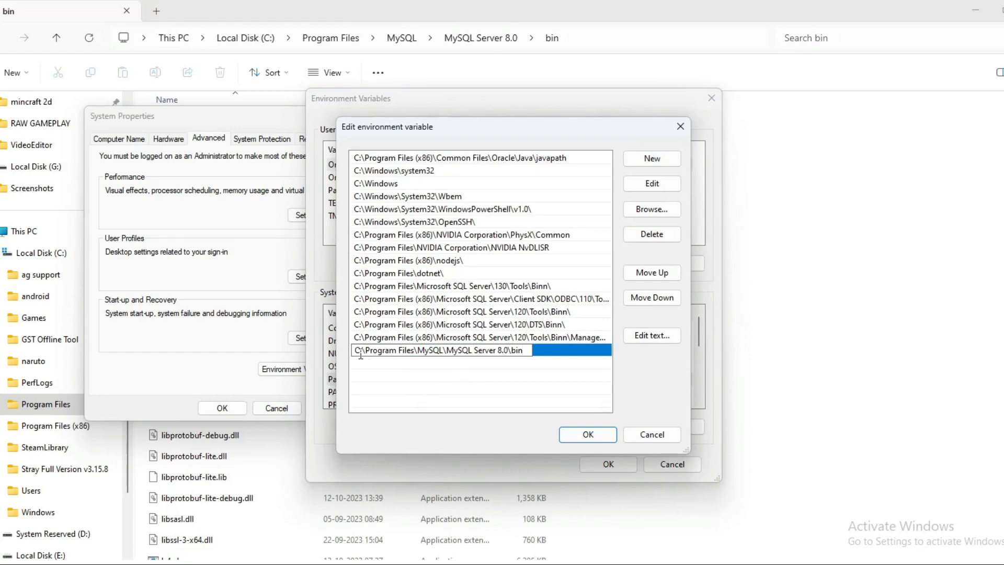
pyautogui.click(589, 436)
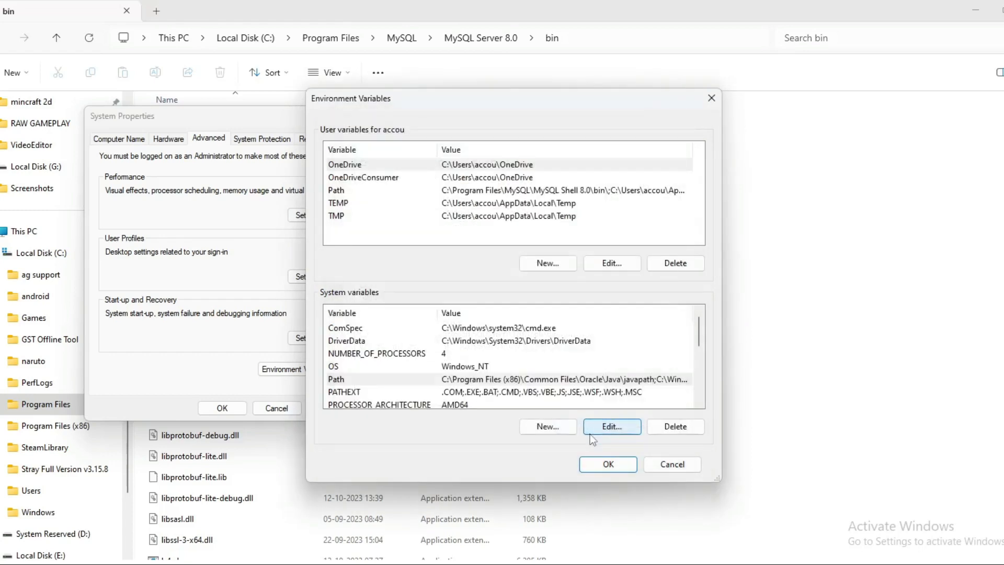
pyautogui.click(613, 465)
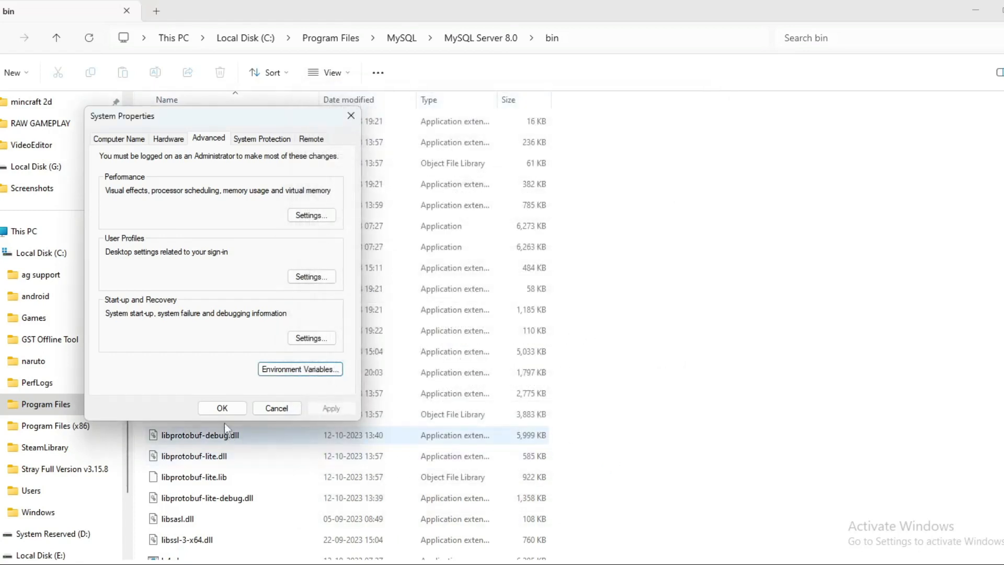
pyautogui.click(224, 409)
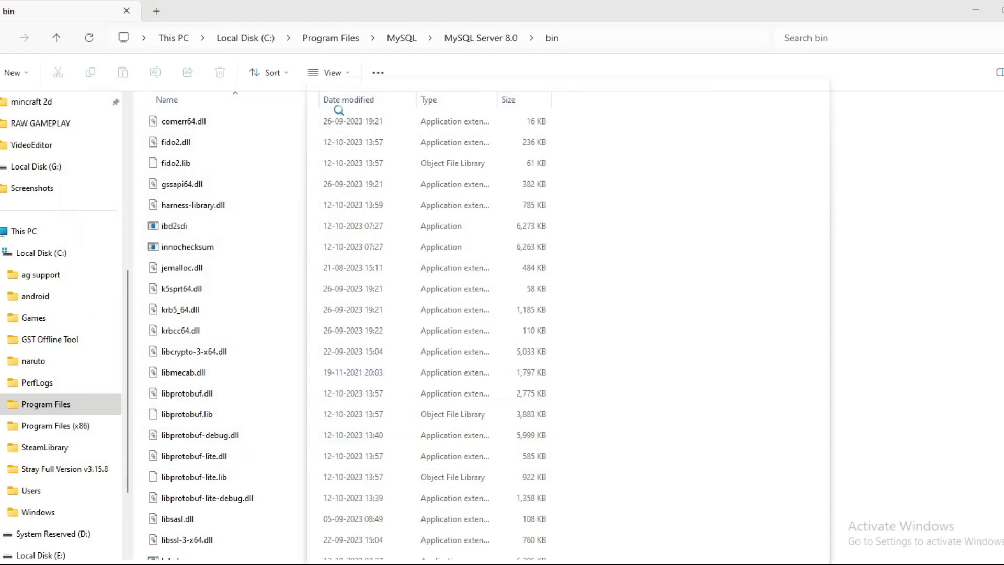
# - Launch Command Prompt through a Windows search for 'cm'
pyautogui.press('super+s')
pyautogui.write('cm')
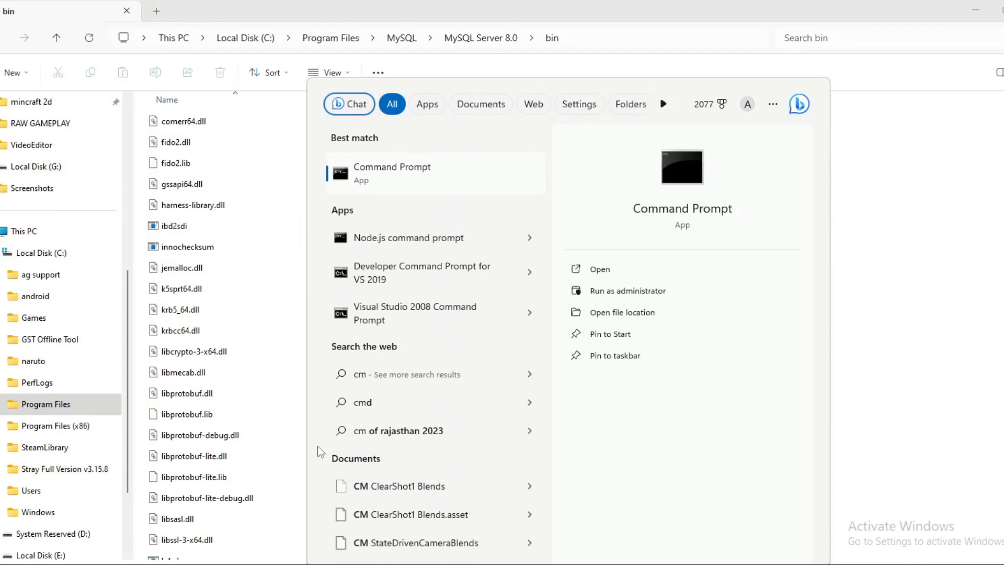
pyautogui.click(374, 180)
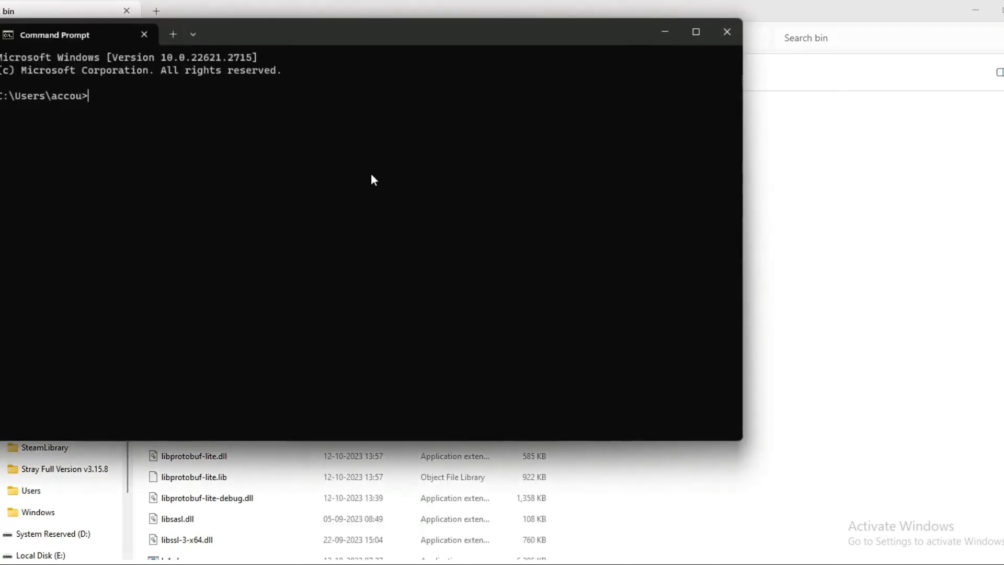
# - Run mysql --version to confirm Ver 8.0.35, then exit Command Prompt
pyautogui.write('my')
pyautogui.write('s')
pyautogui.write('ql')
pyautogui.write('__')
pyautogui.press('BackSpace')
pyautogui.press('BackSpace')
pyautogui.write('--version')
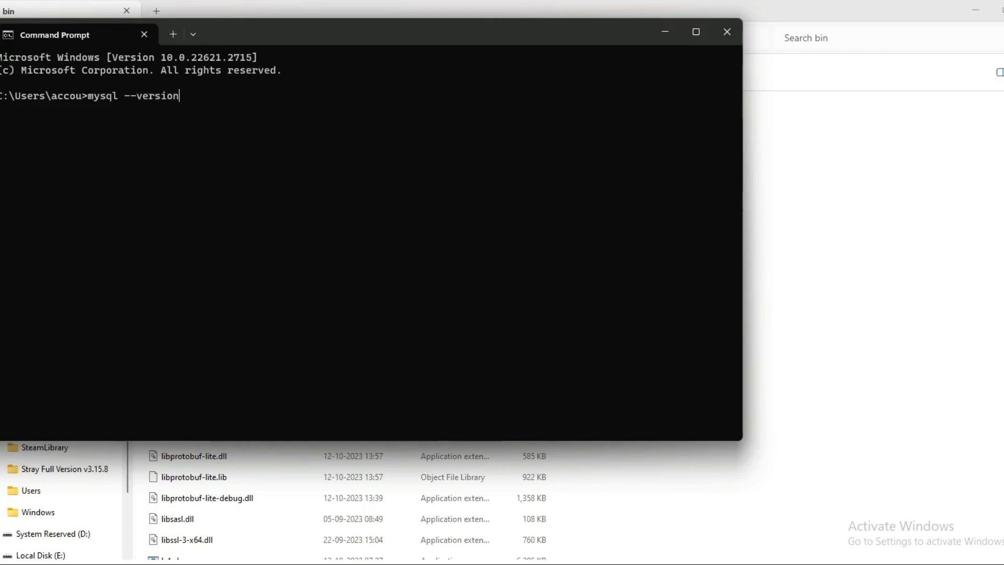
pyautogui.press('Return')
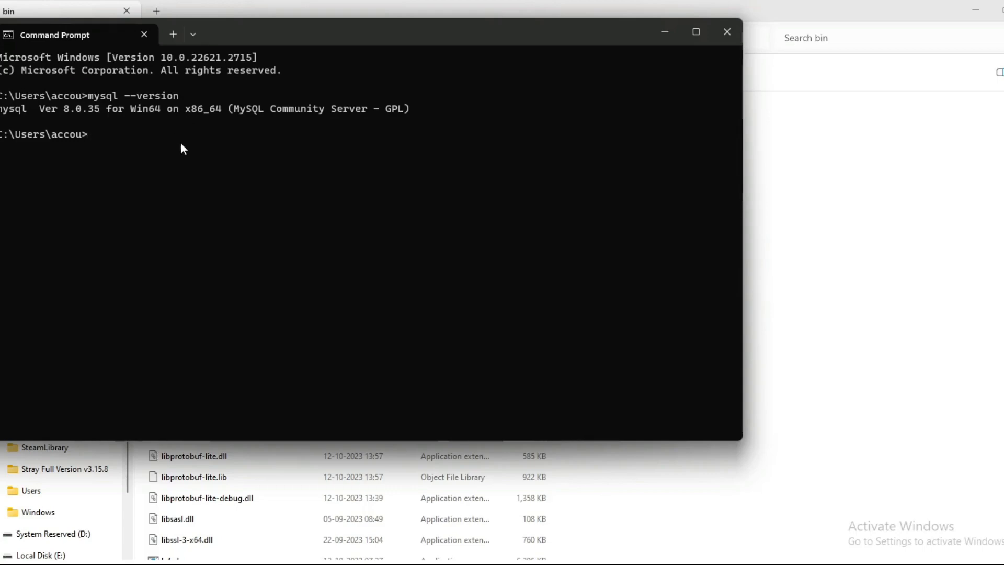
pyautogui.write('exit')
pyautogui.press('Return')
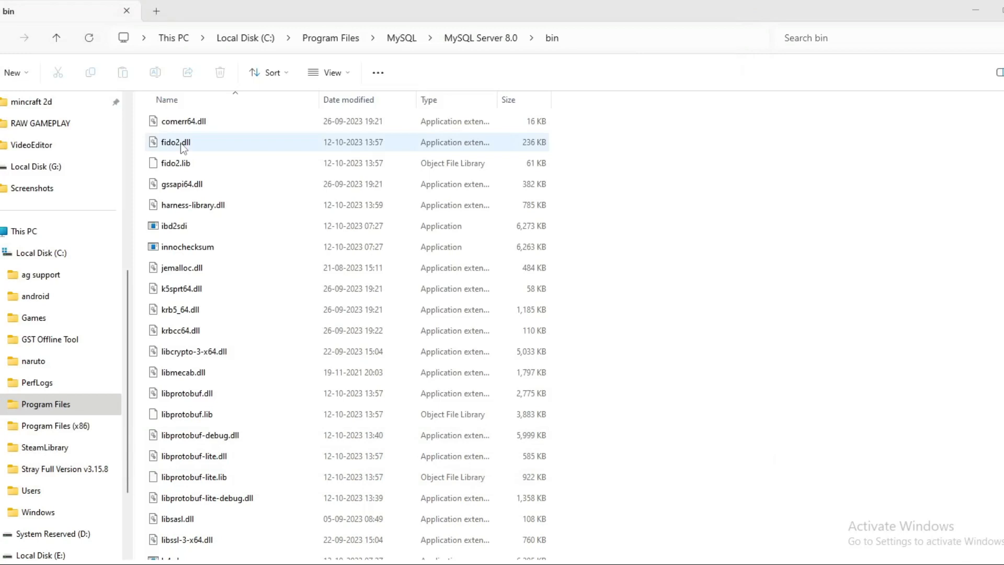